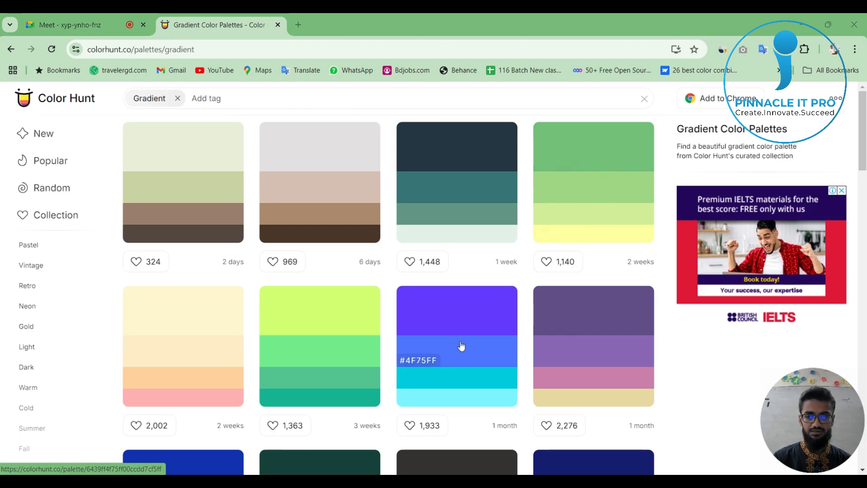
Switch to Color Hunt in the browser, find a light-to-dark green gradient palette and copy its darkest green, #1A5319.
{"action": "key", "text": "alt+Tab"}
{"action": "key", "text": "alt+Tab"}
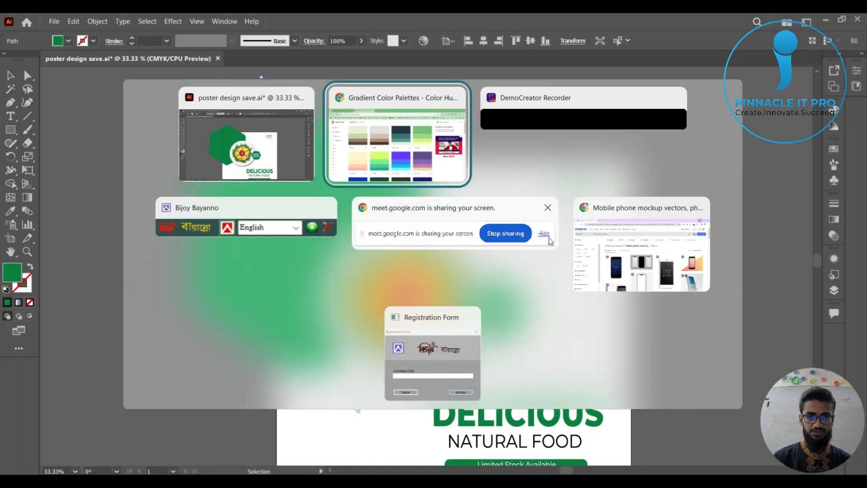
{"action": "left_click", "coordinate": [414, 152]}
{"action": "scroll", "coordinate": [494, 307], "scroll_direction": "down", "scroll_amount": 3}
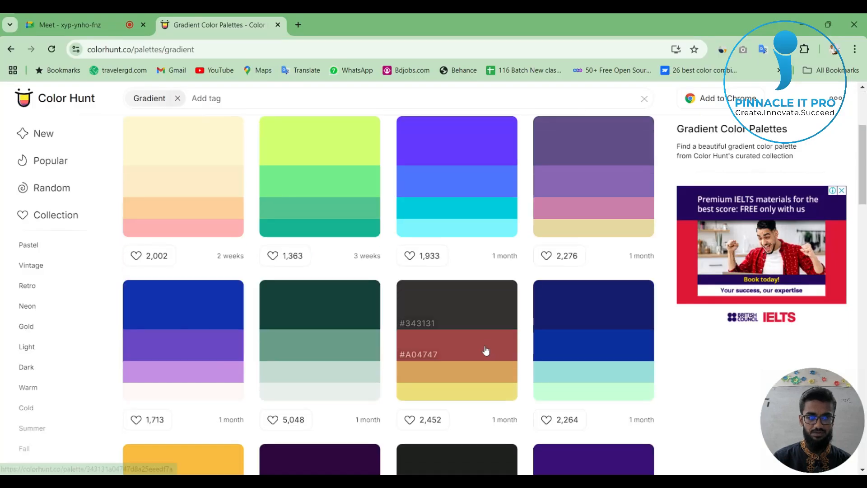
{"action": "scroll", "coordinate": [357, 361], "scroll_direction": "down", "scroll_amount": 6}
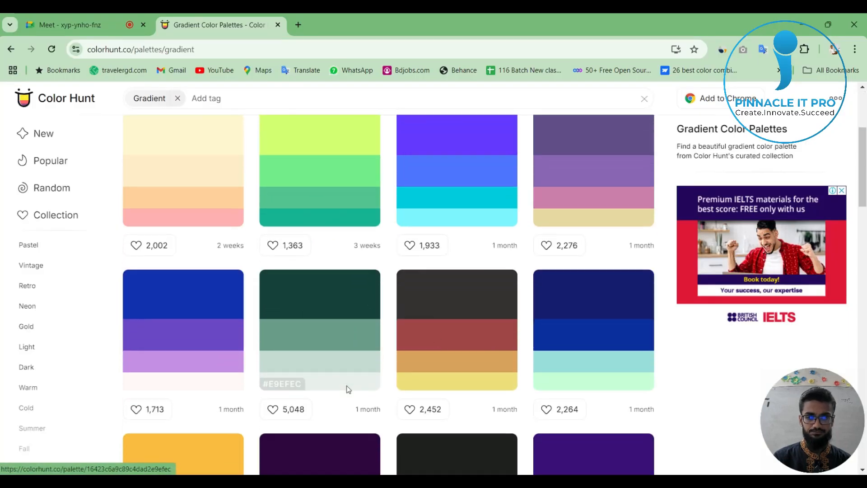
{"action": "scroll", "coordinate": [489, 380], "scroll_direction": "up", "scroll_amount": 9}
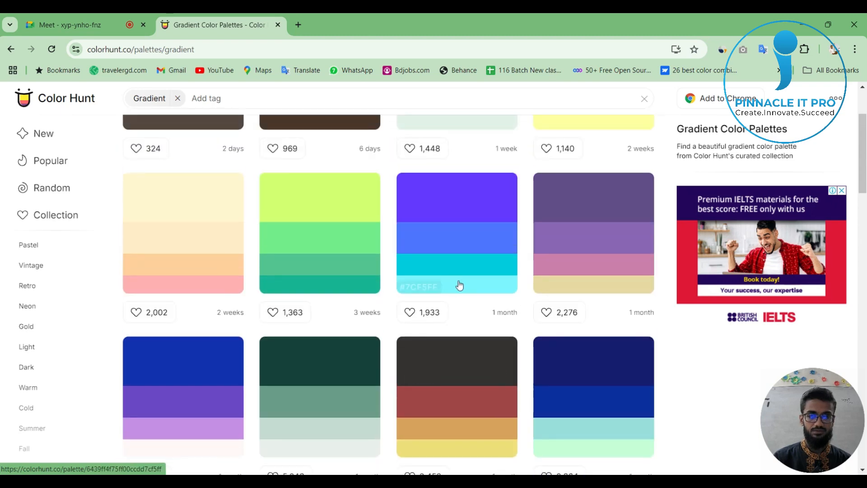
{"action": "scroll", "coordinate": [459, 285], "scroll_direction": "up", "scroll_amount": 2}
{"action": "scroll", "coordinate": [464, 290], "scroll_direction": "down", "scroll_amount": 1}
{"action": "scroll", "coordinate": [422, 323], "scroll_direction": "down", "scroll_amount": 15}
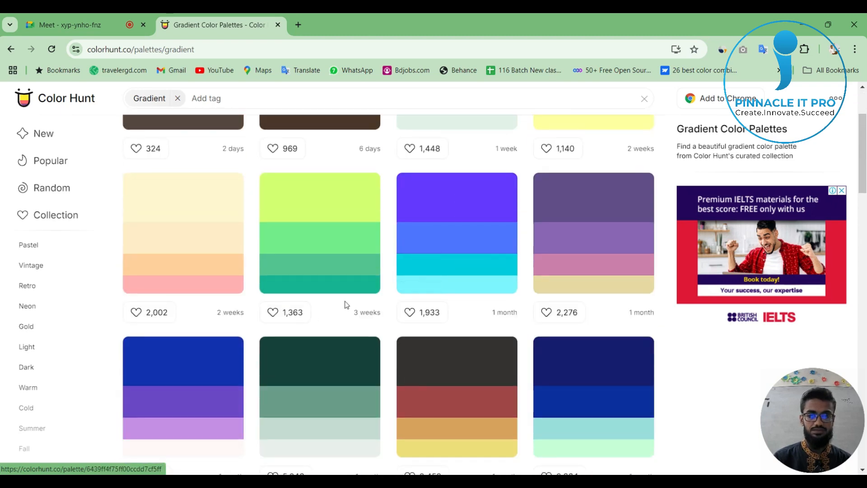
{"action": "scroll", "coordinate": [432, 335], "scroll_direction": "down", "scroll_amount": 3}
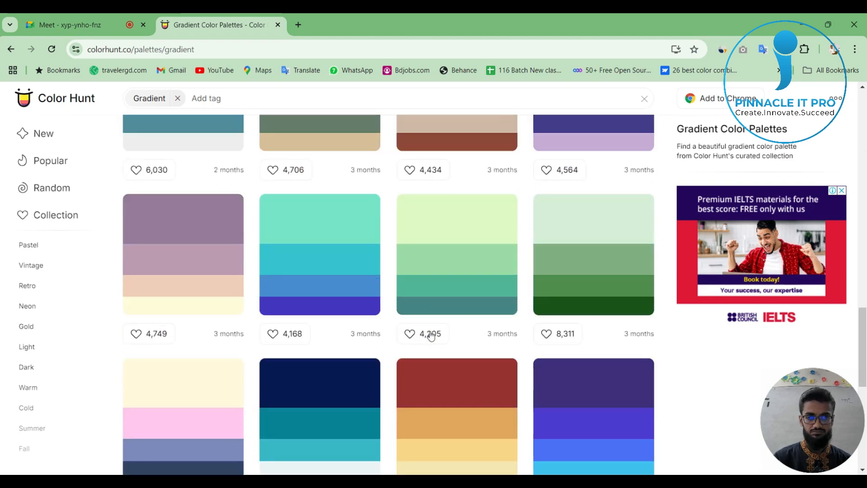
{"action": "scroll", "coordinate": [588, 300], "scroll_direction": "down", "scroll_amount": 1}
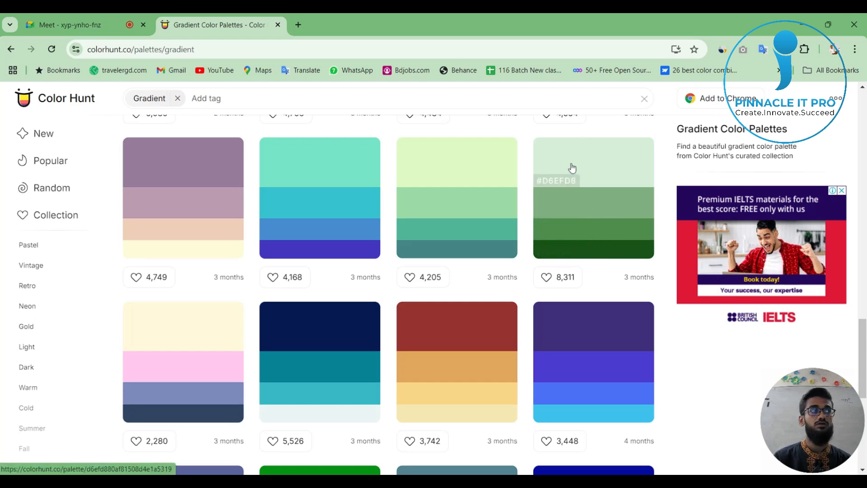
{"action": "left_click", "coordinate": [569, 239]}
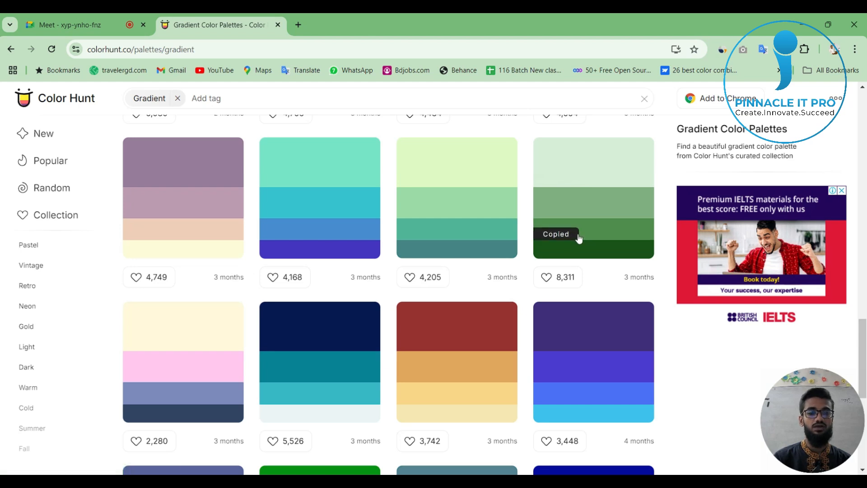
{"action": "left_click", "coordinate": [576, 251]}
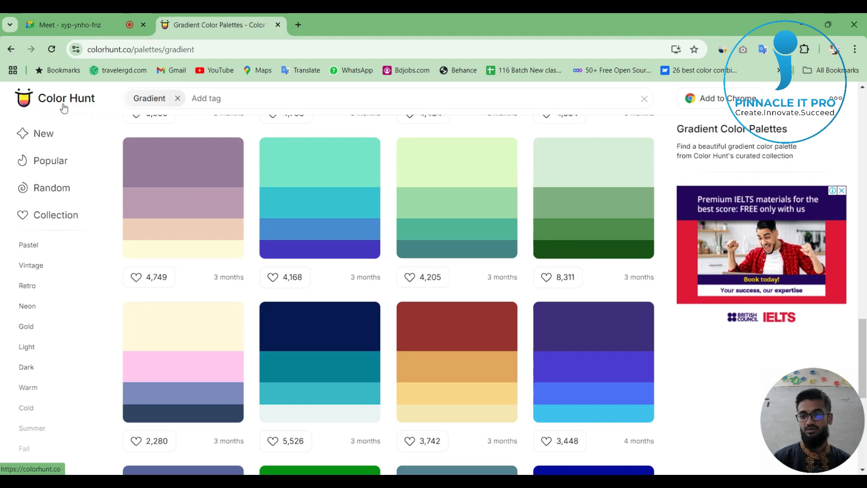
Switch back to Illustrator, select the green hexagon behind the plate and open the Gradient settings for it.
{"action": "key", "text": "alt+Tab"}
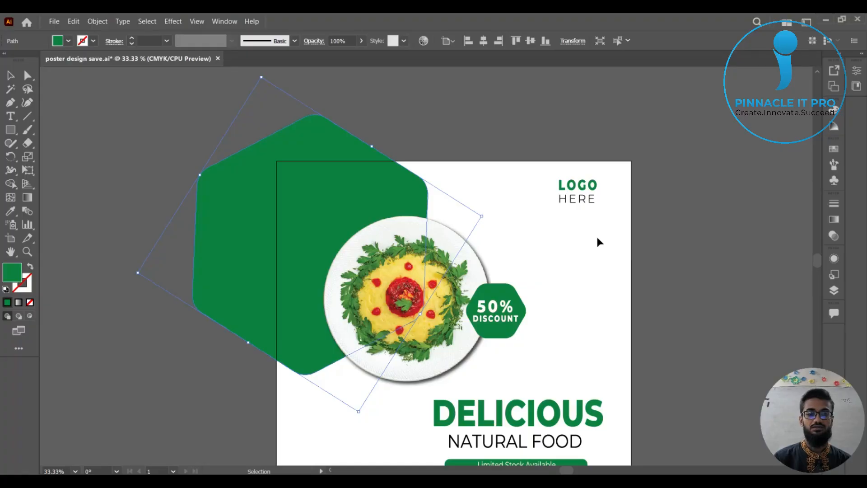
{"action": "left_click", "coordinate": [479, 140]}
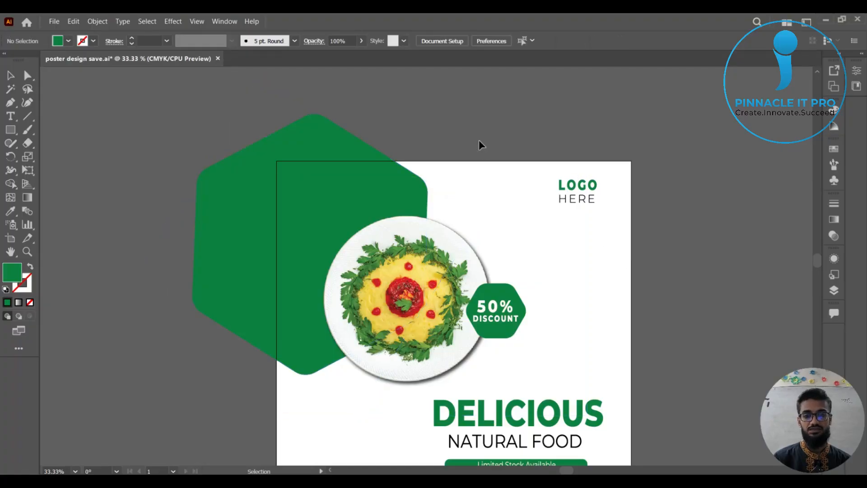
{"action": "left_click", "coordinate": [325, 146]}
{"action": "left_click_drag", "start_coordinate": [524, 150], "coordinate": [472, 154]}
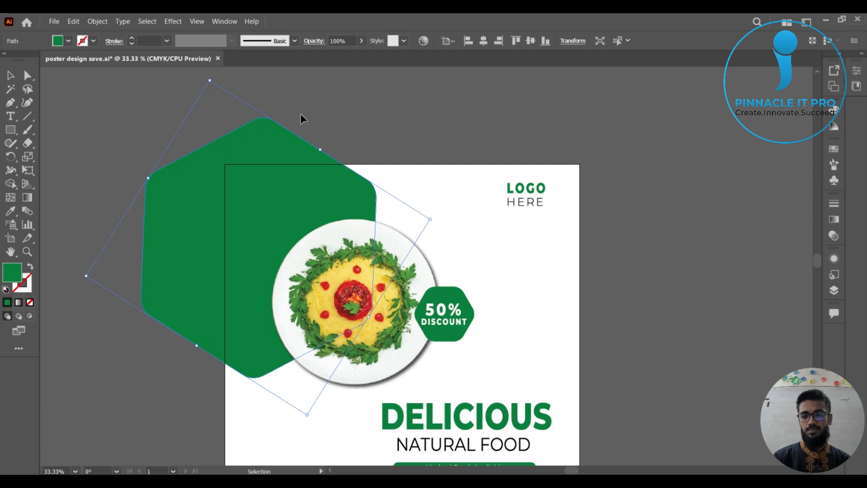
{"action": "left_click", "coordinate": [28, 199]}
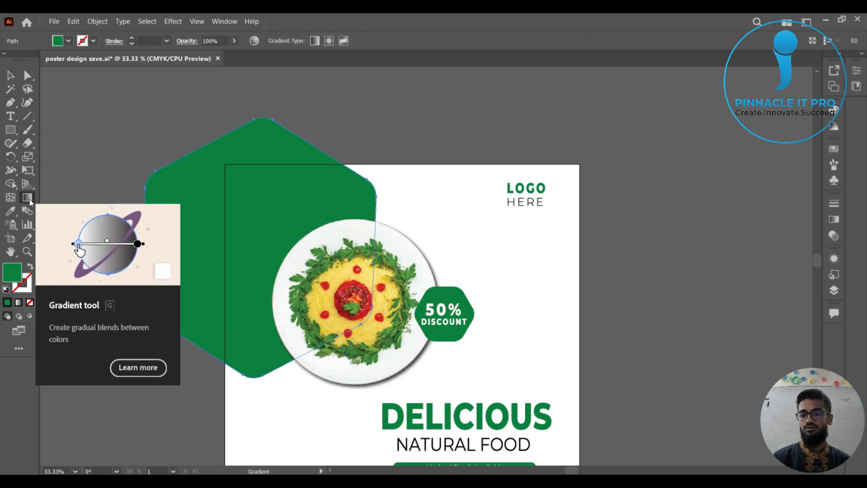
{"action": "double_click", "coordinate": [28, 199]}
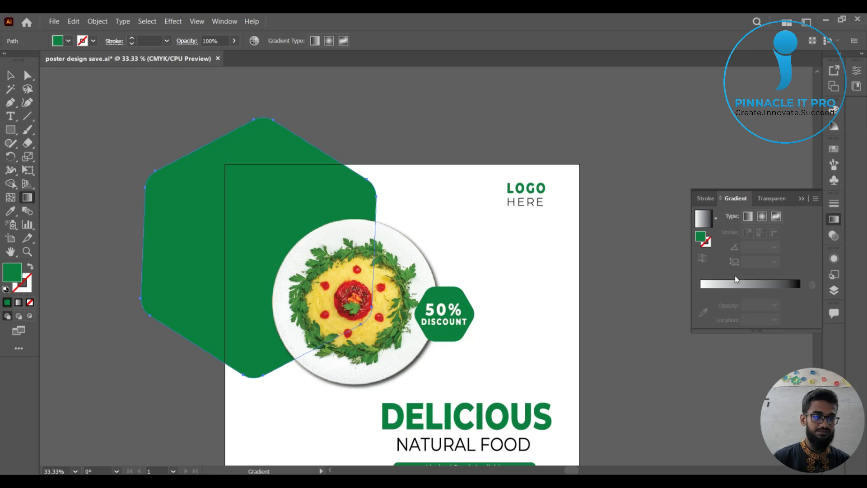
{"action": "key", "text": "Print"}
{"action": "left_click_drag", "start_coordinate": [676, 265], "coordinate": [817, 305]}
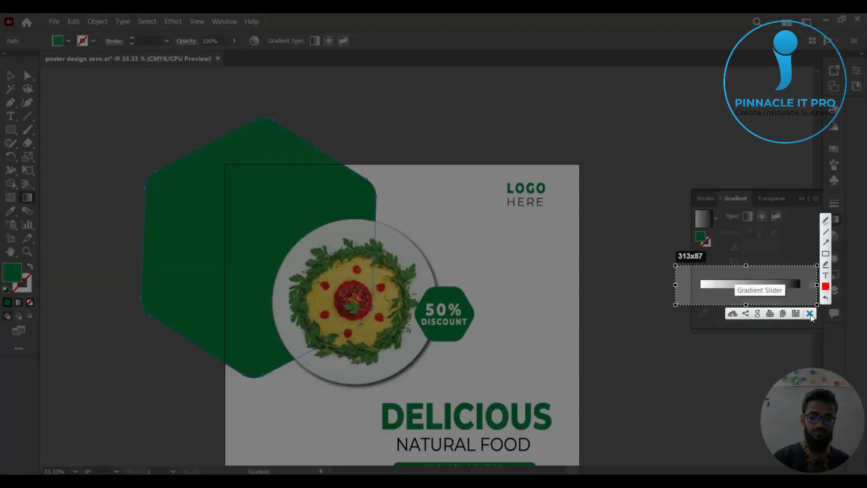
{"action": "left_click", "coordinate": [809, 314]}
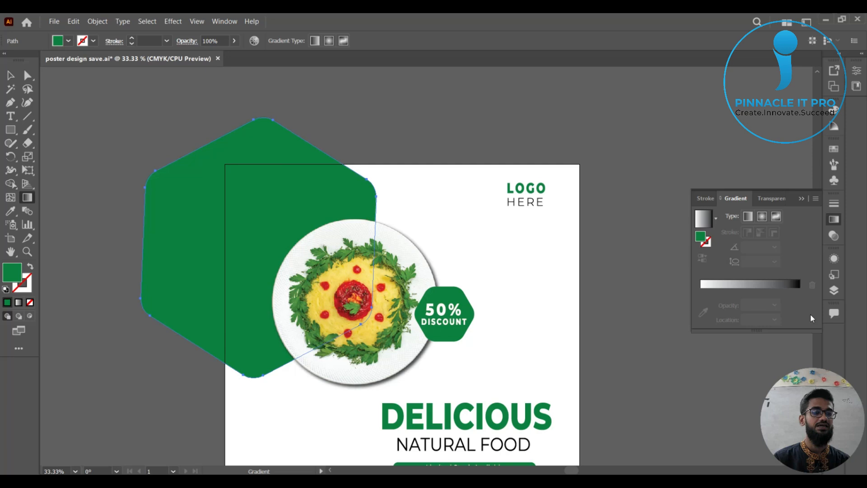
Apply the white-to-black linear gradient to the hexagon and select its black end stop.
{"action": "left_click", "coordinate": [798, 292]}
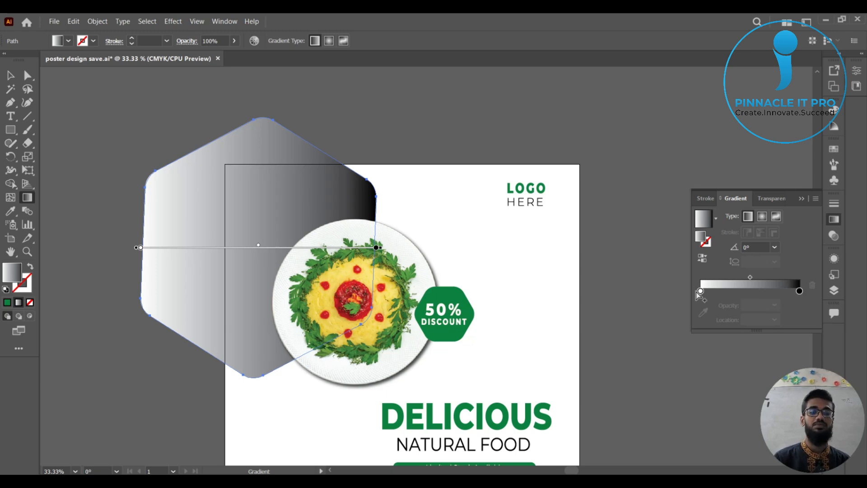
{"action": "left_click", "coordinate": [799, 291]}
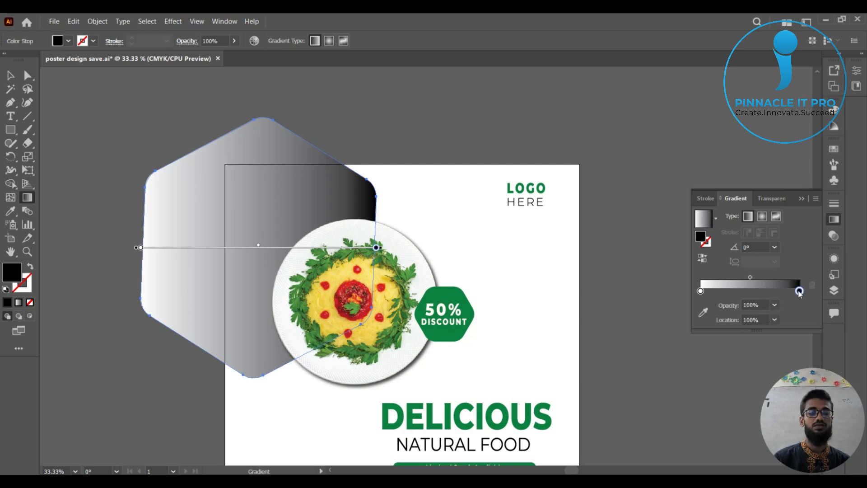
{"action": "key", "text": "Print"}
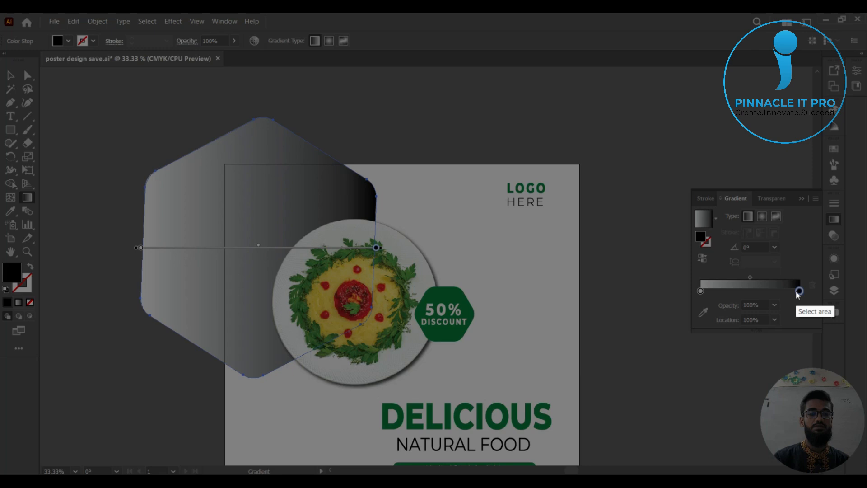
{"action": "key", "text": "Escape"}
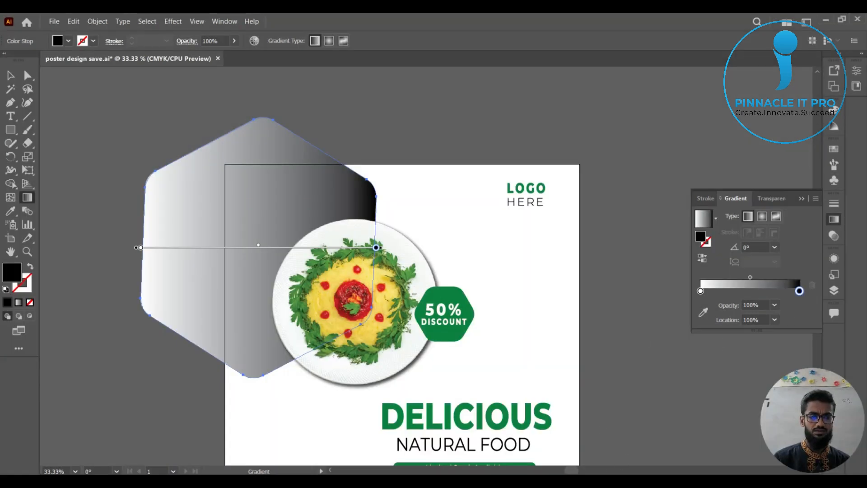
Switch to Color Hunt, copy the darkest green, #1A5319, from the green palette and return to Illustrator.
{"action": "left_click", "coordinate": [560, 440]}
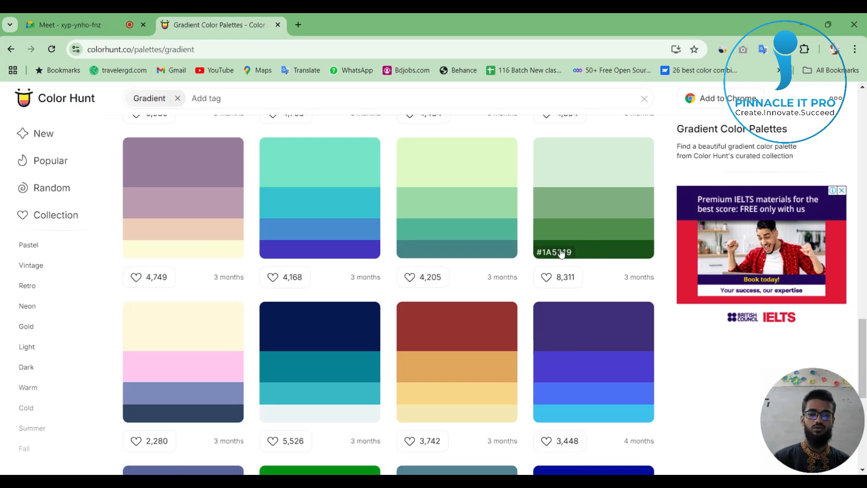
{"action": "left_click", "coordinate": [586, 254]}
{"action": "key", "text": "Print"}
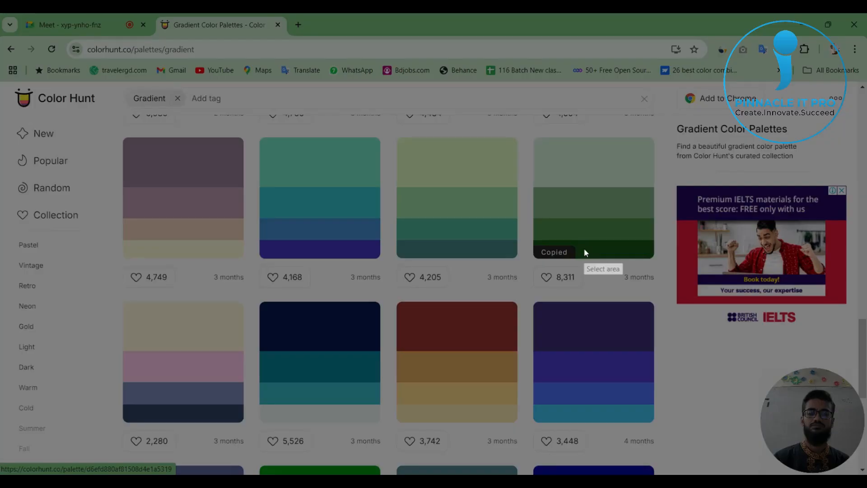
{"action": "key", "text": "Escape"}
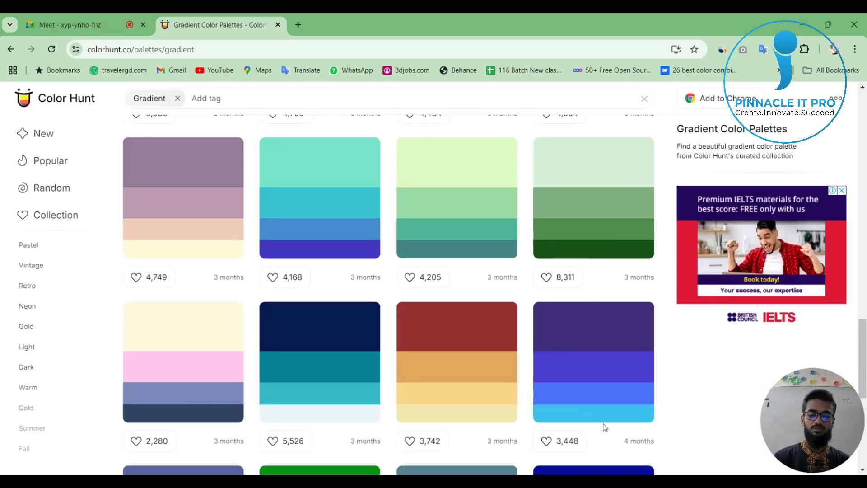
{"action": "key", "text": "alt+Tab"}
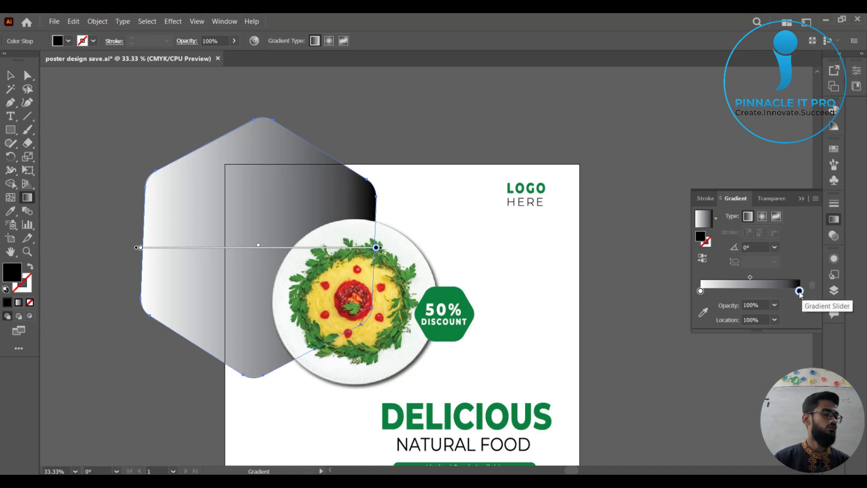
{"action": "left_click", "coordinate": [799, 292]}
{"action": "double_click", "coordinate": [800, 291]}
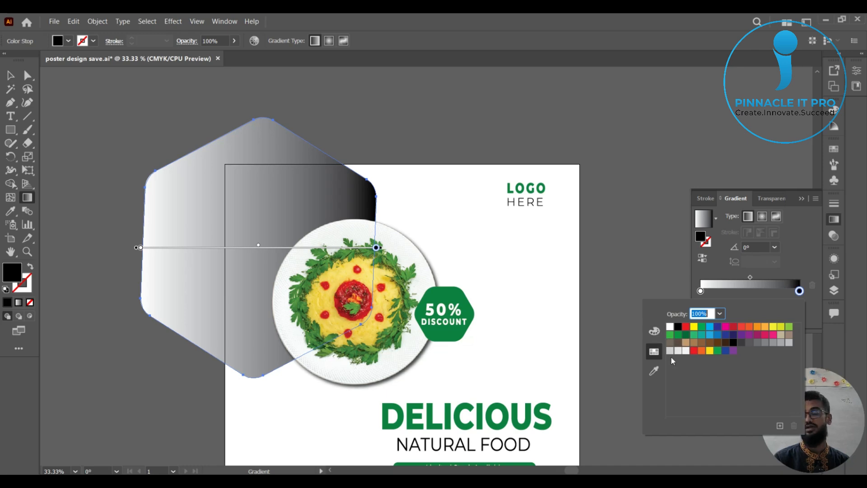
{"action": "left_click", "coordinate": [654, 370]}
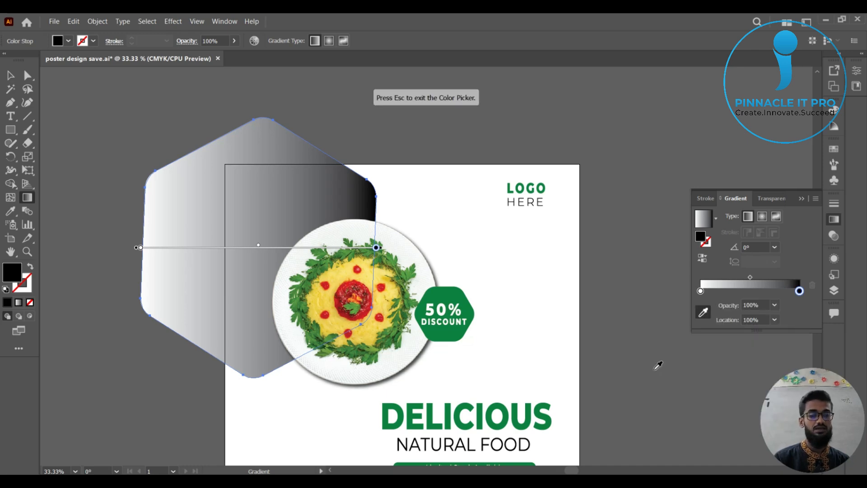
{"action": "double_click", "coordinate": [799, 292]}
{"action": "left_click", "coordinate": [799, 292]}
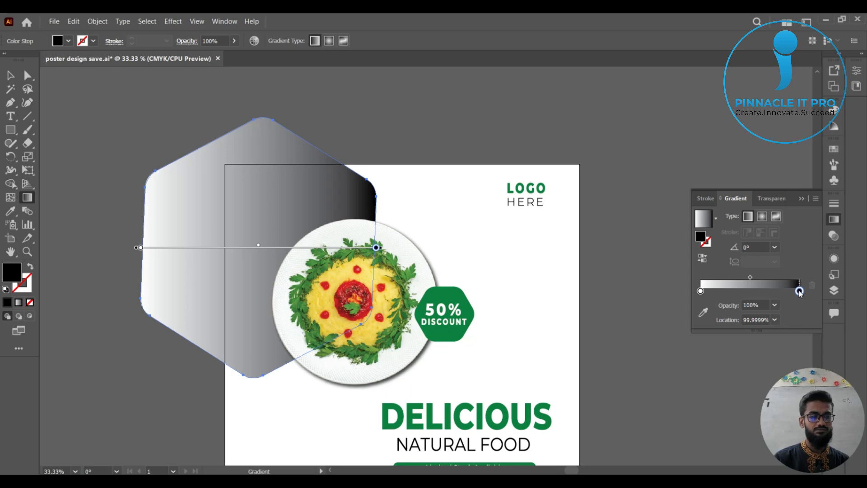
Open the colour options of the hexagon gradient's black end stop and set its K value to 98.82%.
{"action": "double_click", "coordinate": [799, 291]}
{"action": "left_click", "coordinate": [654, 331]}
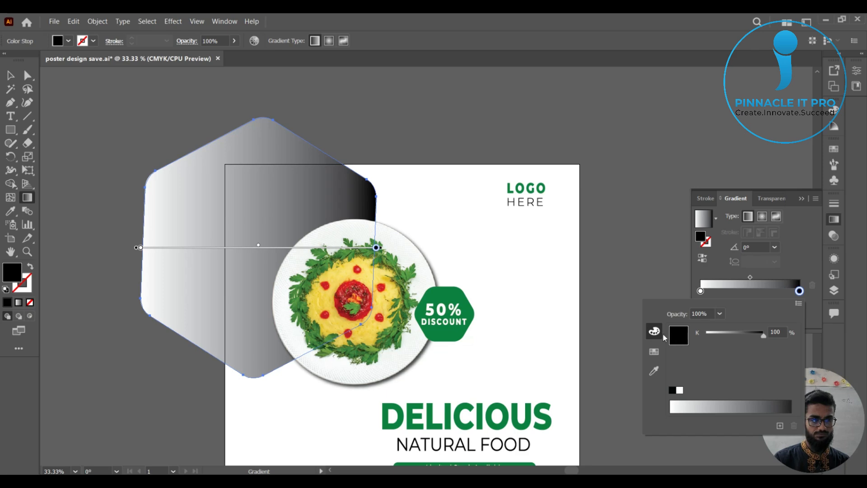
{"action": "left_click", "coordinate": [654, 352]}
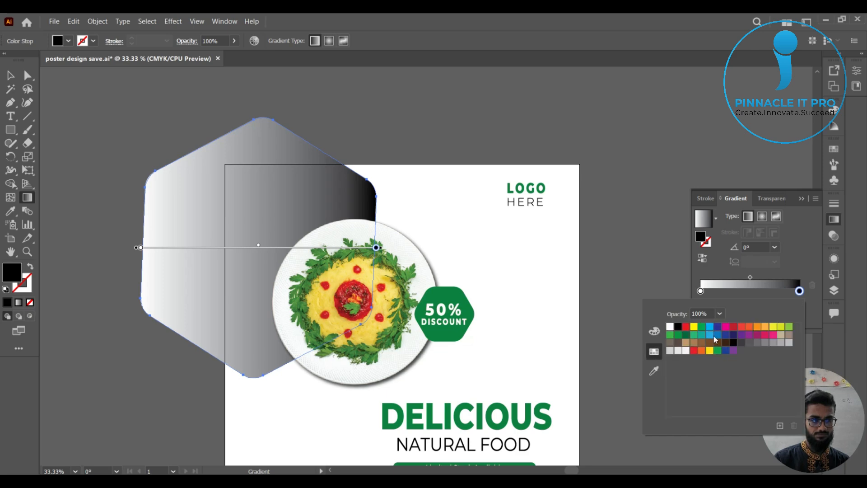
{"action": "left_click", "coordinate": [654, 331]}
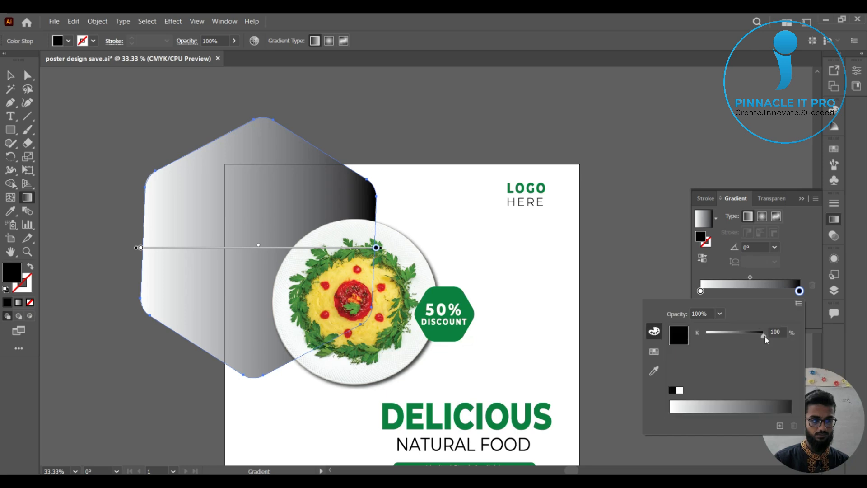
{"action": "mouse_move", "coordinate": [765, 340]}
{"action": "left_mouse_down"}
{"action": "mouse_move", "coordinate": [752, 335]}
{"action": "mouse_move", "coordinate": [766, 337]}
{"action": "left_mouse_up"}
{"action": "left_click", "coordinate": [790, 408]}
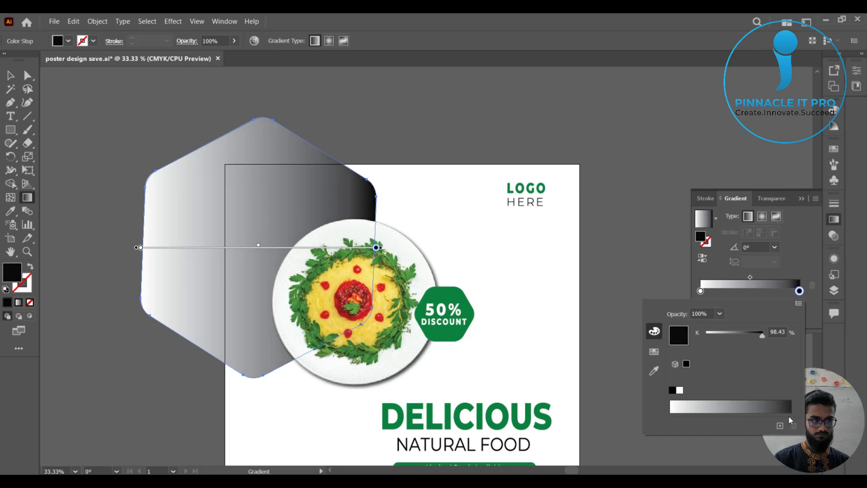
{"action": "left_click", "coordinate": [791, 411]}
Choose Grayscale as the end stop's colour model and show the colour swatches for it.
{"action": "left_click", "coordinate": [799, 303]}
{"action": "left_click", "coordinate": [800, 304]}
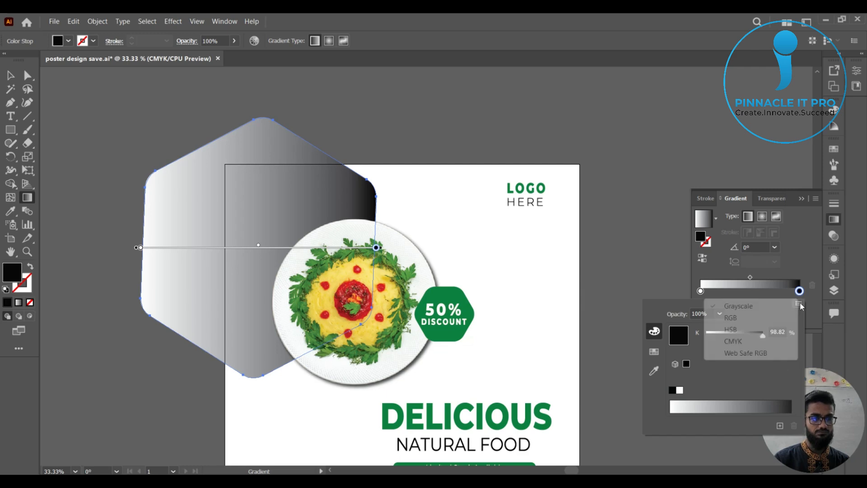
{"action": "left_click", "coordinate": [799, 304]}
{"action": "left_click", "coordinate": [743, 306]}
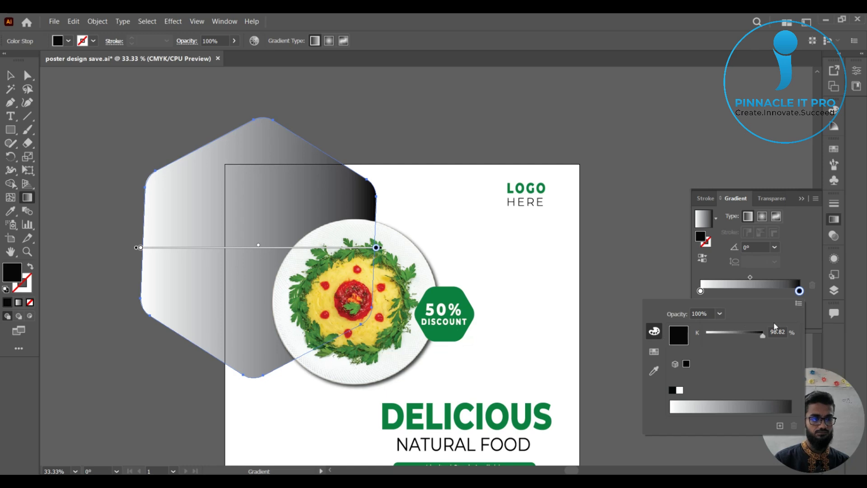
{"action": "left_click", "coordinate": [655, 352]}
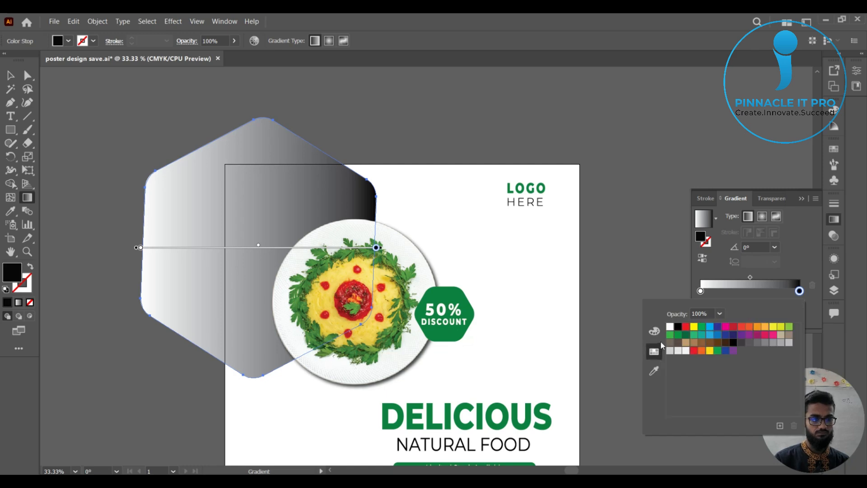
Return to the colour sliders of the hexagon gradient's end stop and choose RGB as its colour model.
{"action": "left_click", "coordinate": [654, 333]}
{"action": "left_click", "coordinate": [799, 304]}
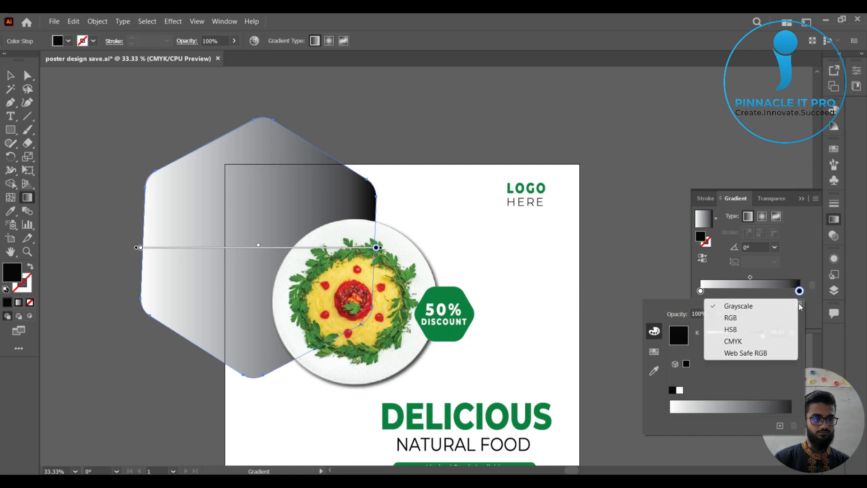
{"action": "left_click", "coordinate": [737, 318]}
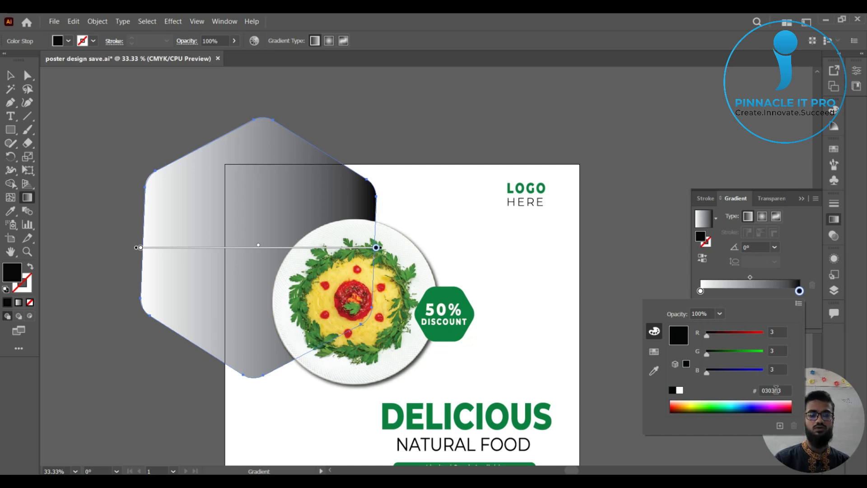
{"action": "left_click", "coordinate": [654, 351]}
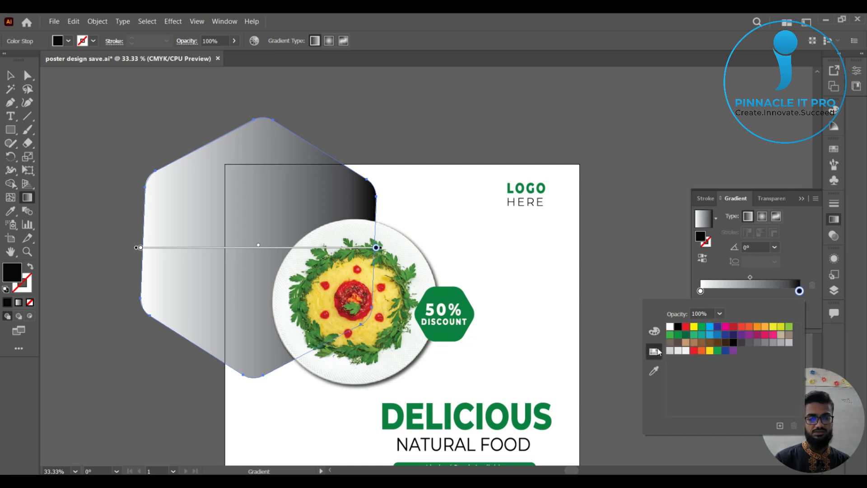
{"action": "left_click", "coordinate": [654, 331]}
{"action": "left_click", "coordinate": [797, 305]}
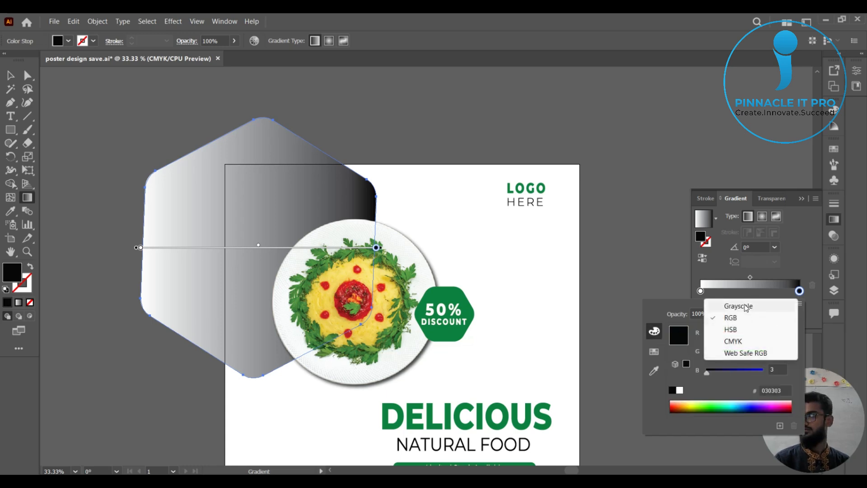
{"action": "left_click", "coordinate": [656, 334]}
{"action": "left_click", "coordinate": [799, 305]}
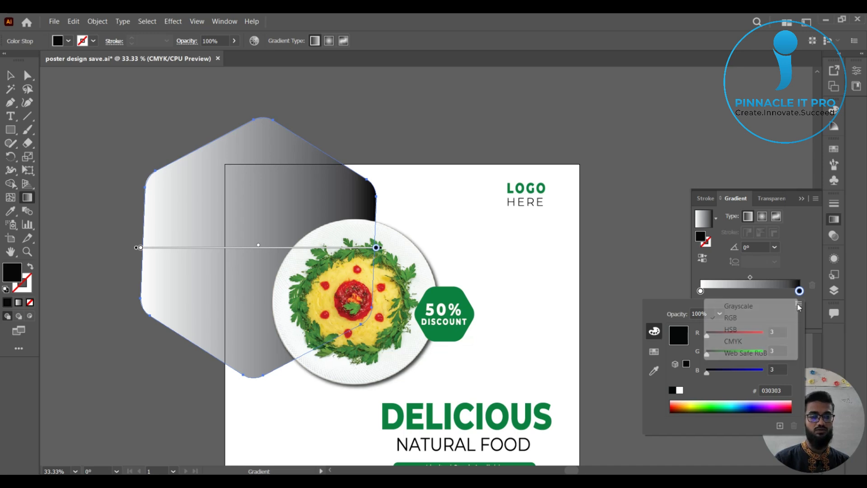
{"action": "left_click", "coordinate": [727, 319]}
Set the end stop's hex colour to the copied dark green, 1A5319.
{"action": "left_click", "coordinate": [776, 390]}
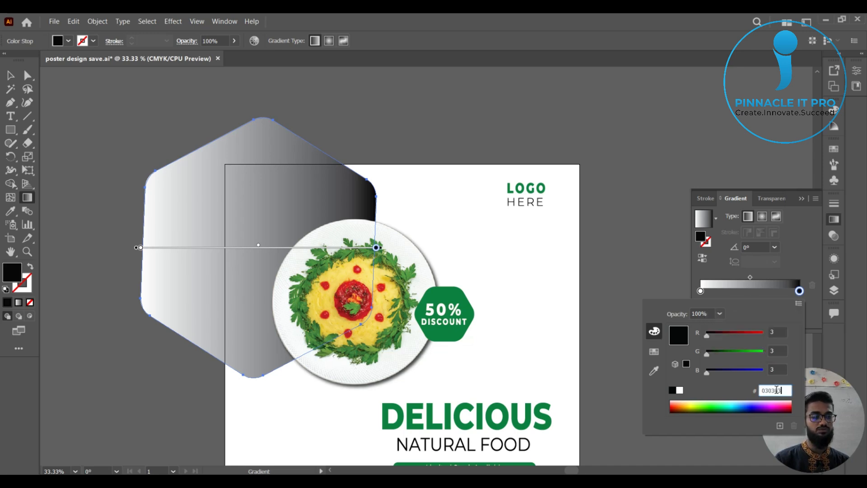
{"action": "double_click", "coordinate": [776, 390]}
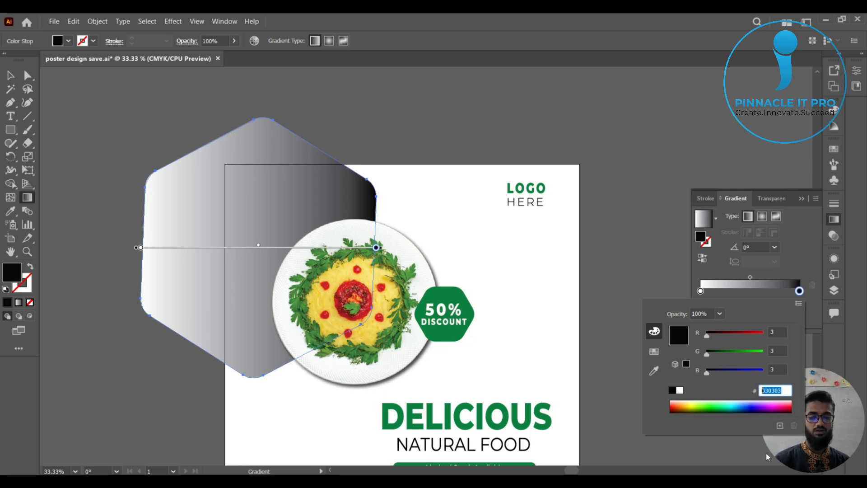
{"action": "type", "text": "1A5319"}
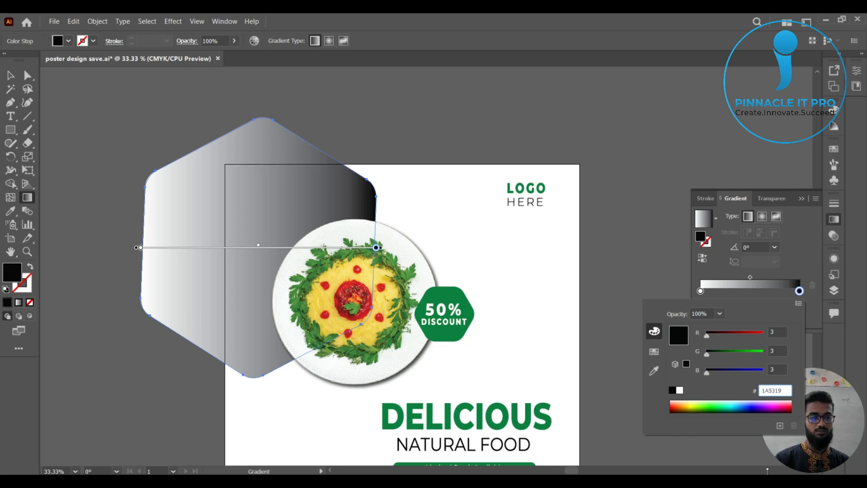
{"action": "key", "text": "Return"}
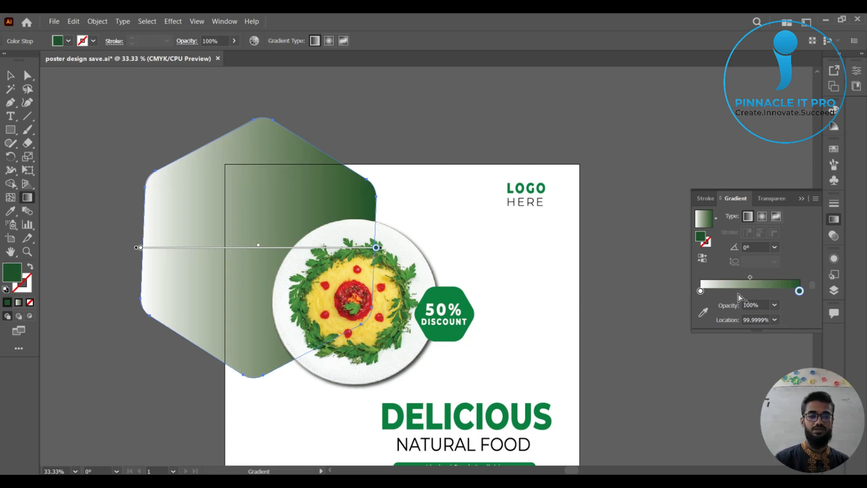
Open the colour options of the gradient's white start stop and choose RGB as its colour model.
{"action": "left_click", "coordinate": [700, 290]}
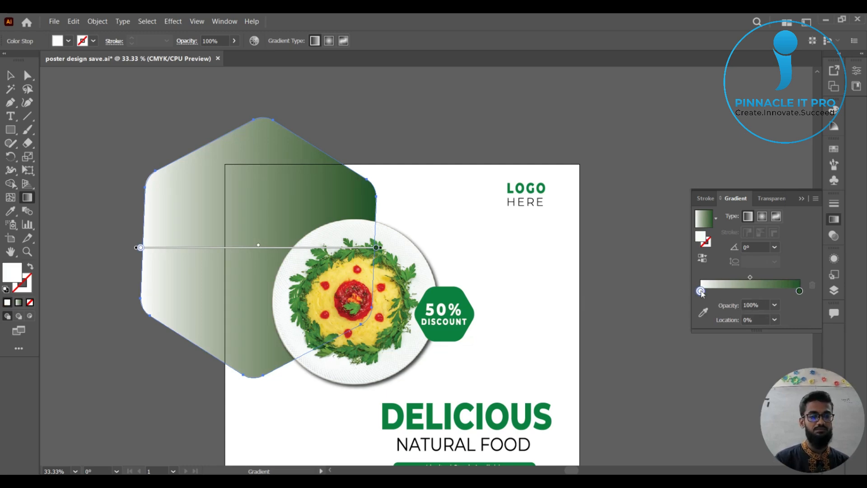
{"action": "double_click", "coordinate": [701, 290]}
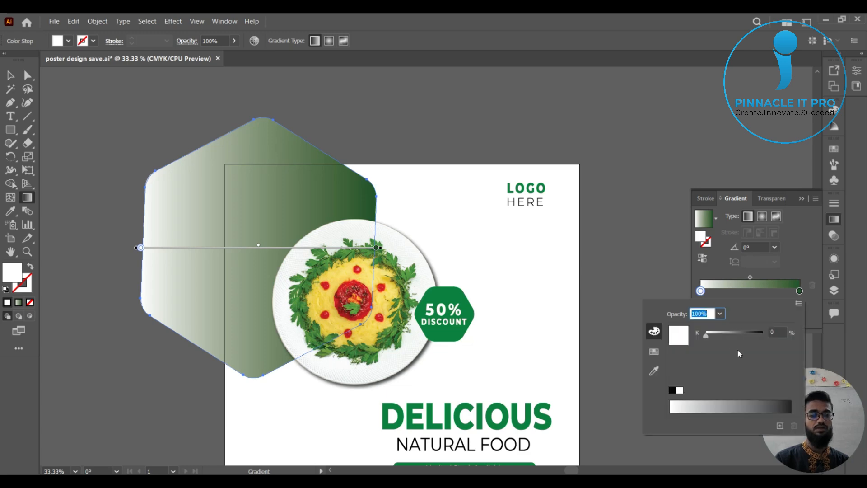
{"action": "left_click", "coordinate": [799, 304]}
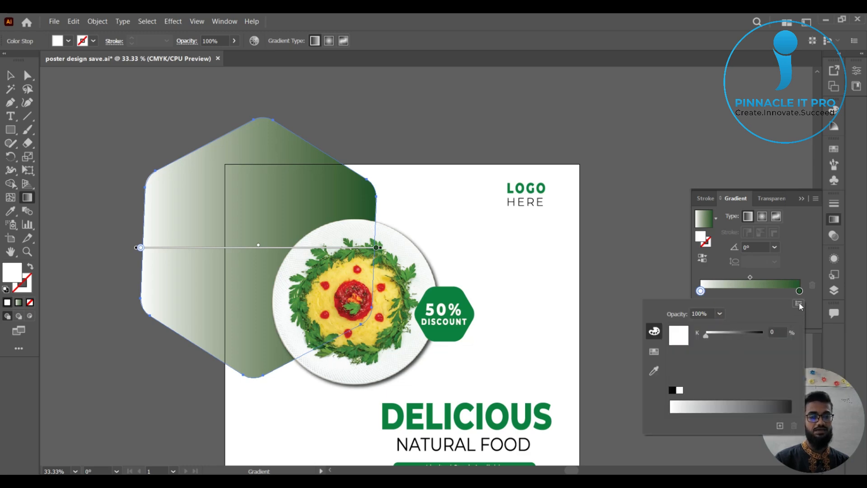
{"action": "left_click", "coordinate": [730, 321]}
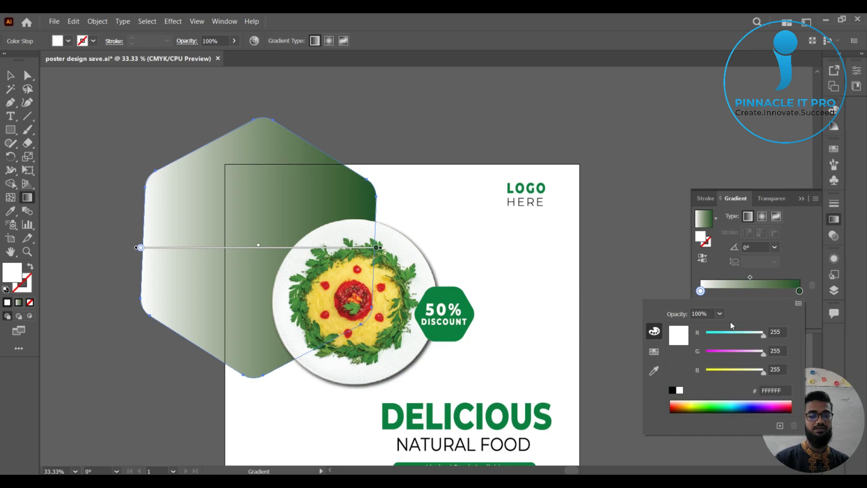
{"action": "key", "text": "Escape"}
Switch to Color Hunt, copy the medium green, #508D4E, from the green palette and return to Illustrator.
{"action": "key", "text": "alt+Tab"}
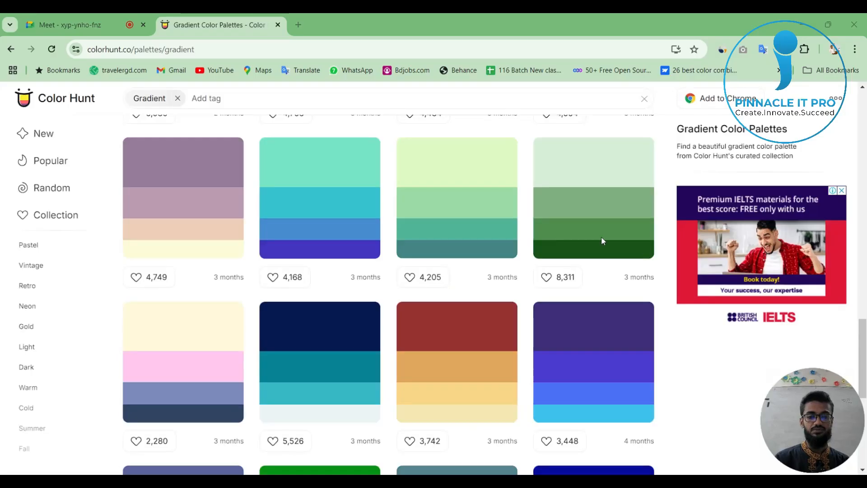
{"action": "left_click", "coordinate": [562, 234]}
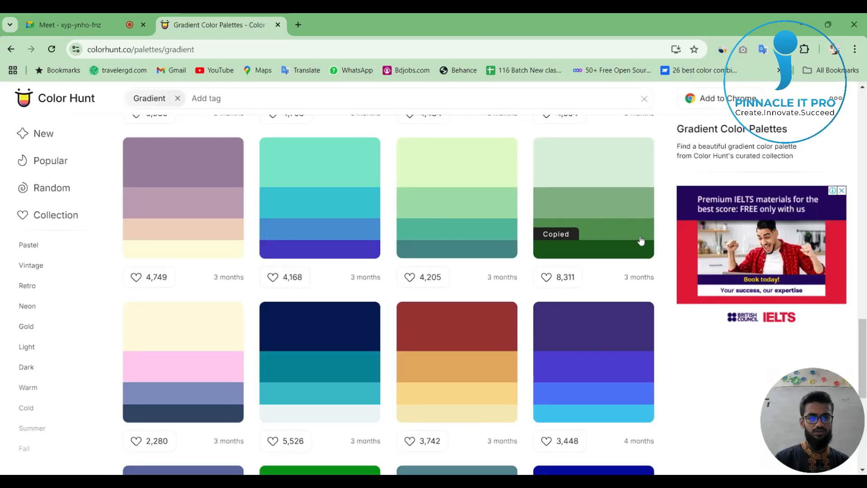
{"action": "key", "text": "alt+Tab"}
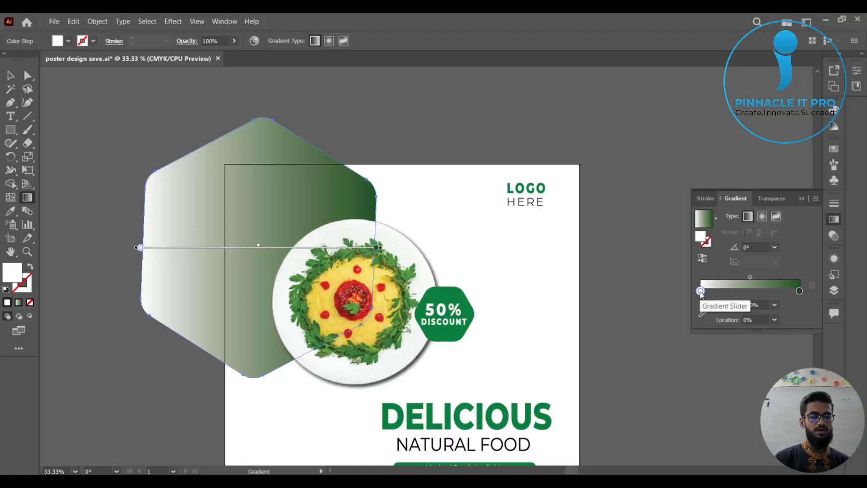
Set the white start stop's hex colour to the copied green, 508D4E.
{"action": "double_click", "coordinate": [701, 291]}
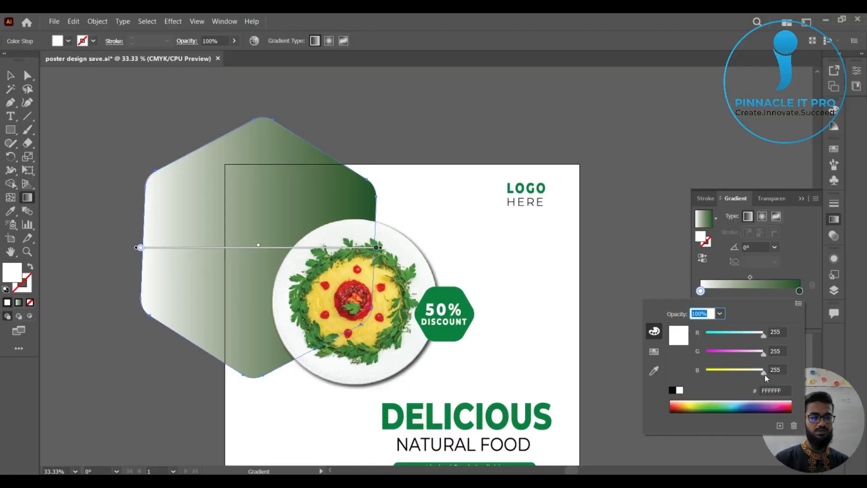
{"action": "left_click", "coordinate": [775, 390]}
{"action": "key", "text": "ctrl+v"}
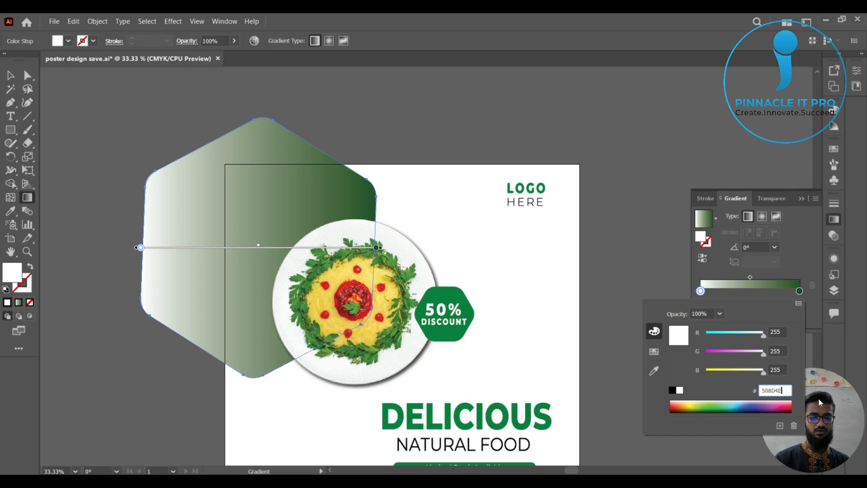
{"action": "key", "text": "Return"}
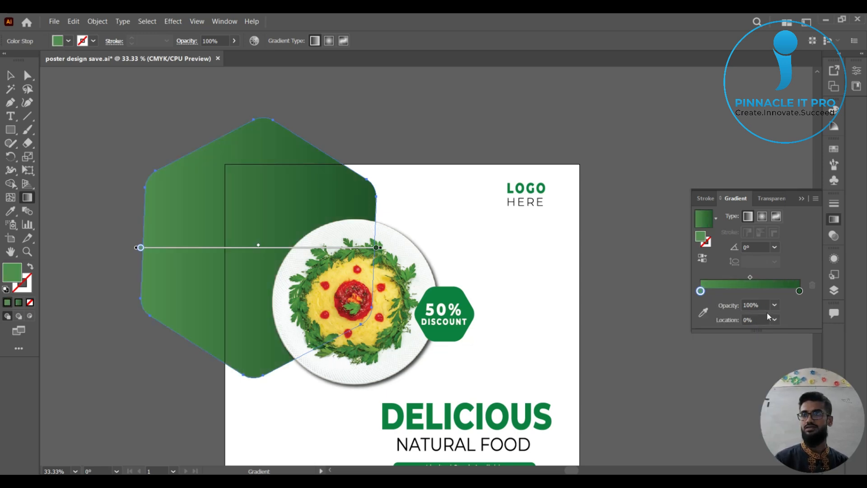
Add a gradient stop at about 50%, and copy the lighter green #80AF81 from the Color Hunt palette before returning to Illustrator.
{"action": "scroll", "coordinate": [638, 333], "scroll_direction": "down", "scroll_amount": 1}
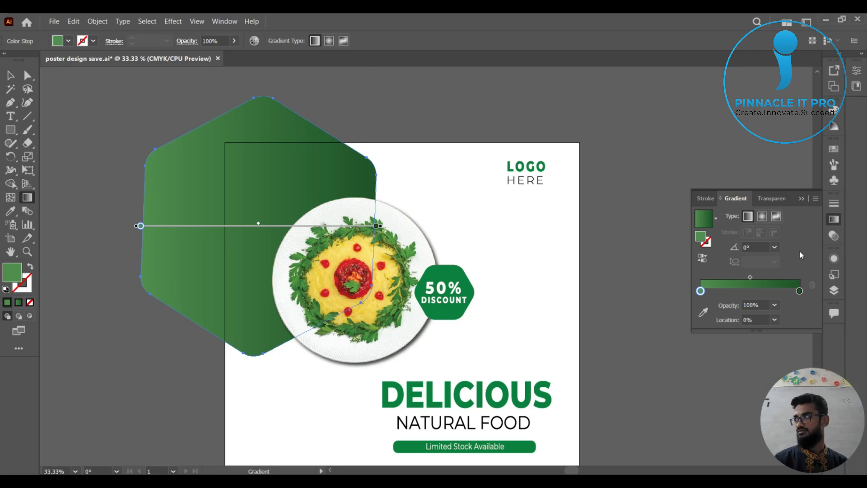
{"action": "left_click", "coordinate": [749, 291]}
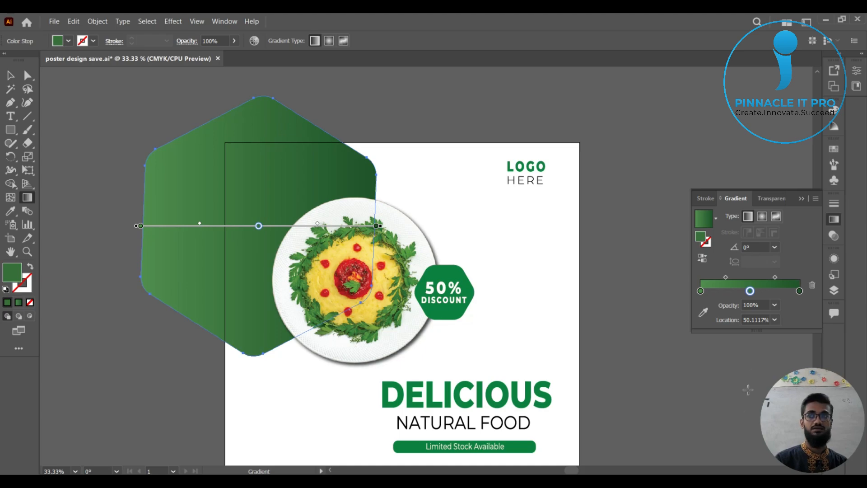
{"action": "key", "text": "alt"}
{"action": "key", "text": "alt+Tab"}
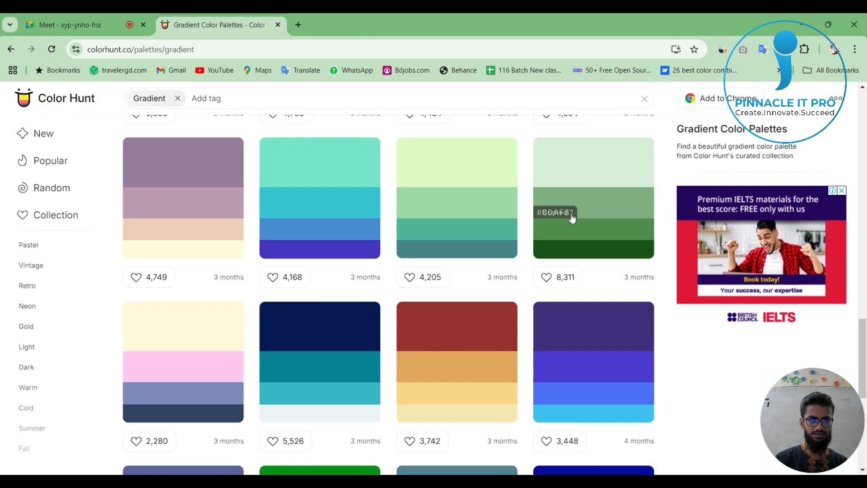
{"action": "key", "text": "alt+Tab"}
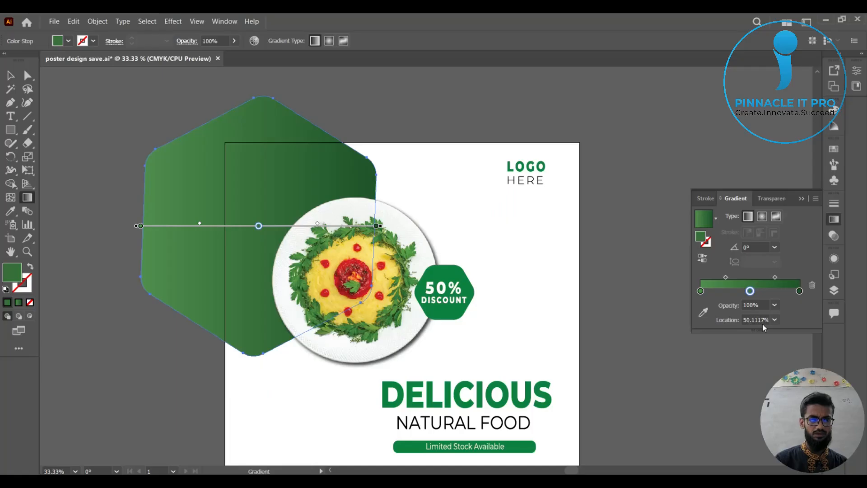
Set the middle stop's hex colour to the copied light green, 80AF81.
{"action": "double_click", "coordinate": [750, 291]}
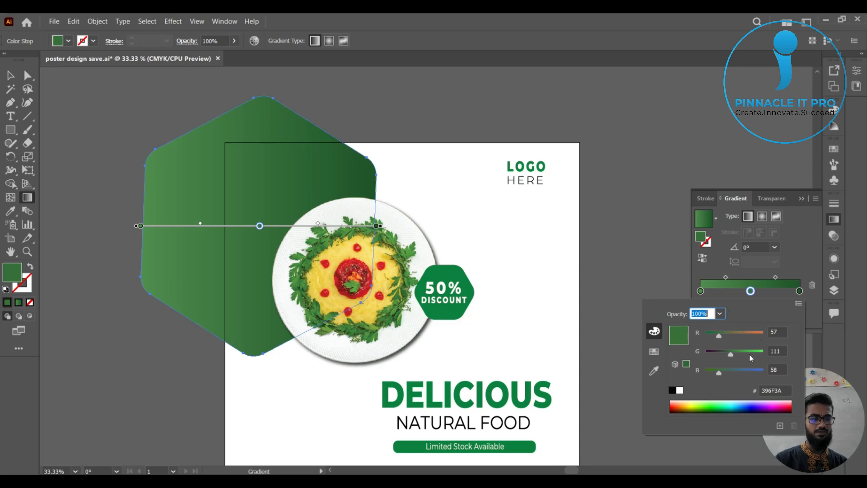
{"action": "double_click", "coordinate": [774, 391]}
{"action": "key", "text": "ctrl+v"}
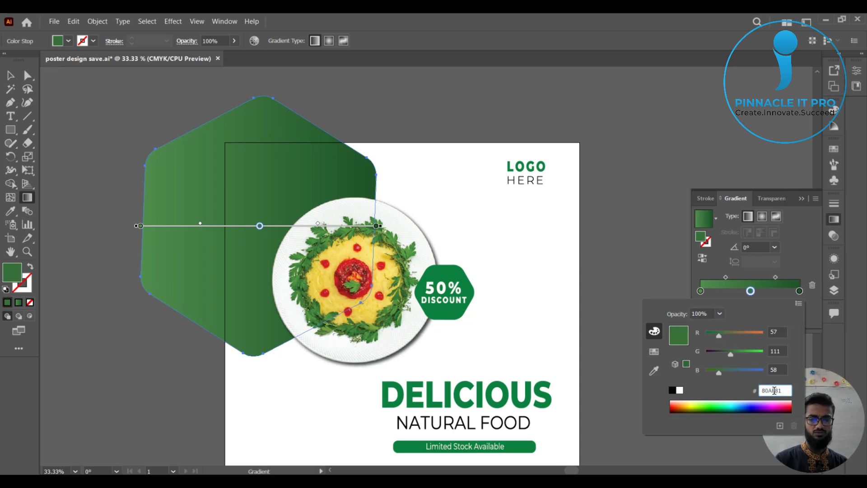
{"action": "key", "text": "Return"}
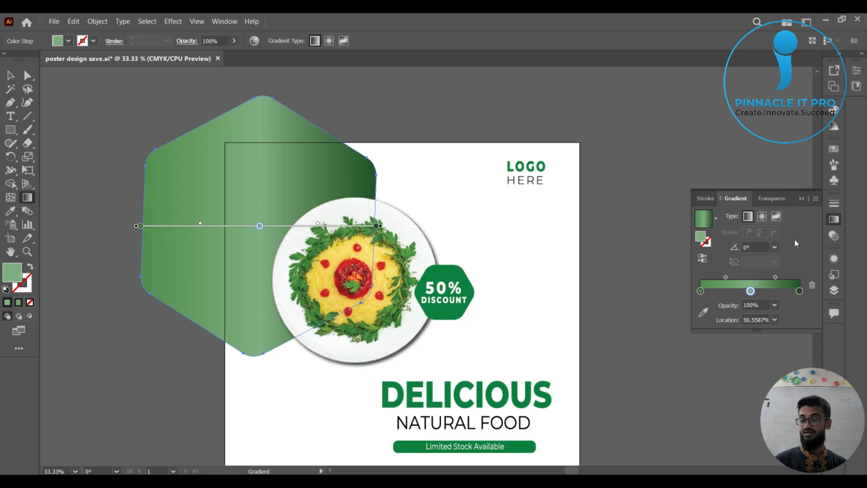
Try the radial gradient type on the hexagon and undo it.
{"action": "left_click", "coordinate": [762, 217]}
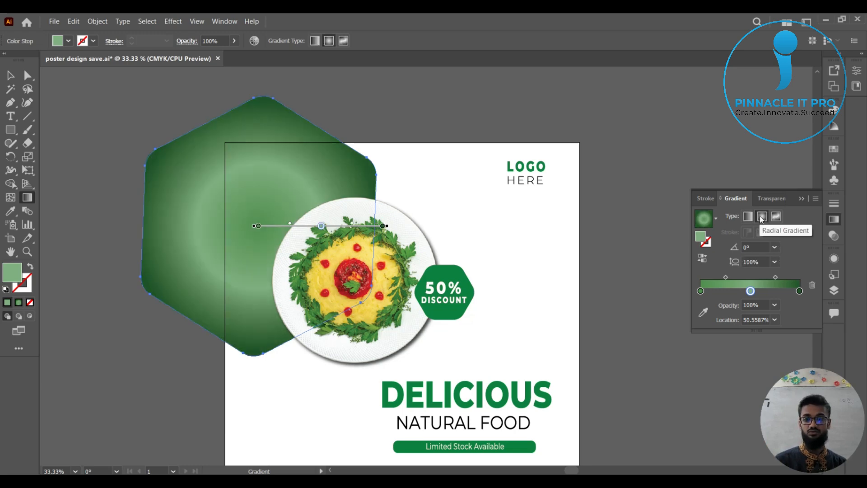
{"action": "key", "text": "ctrl+z"}
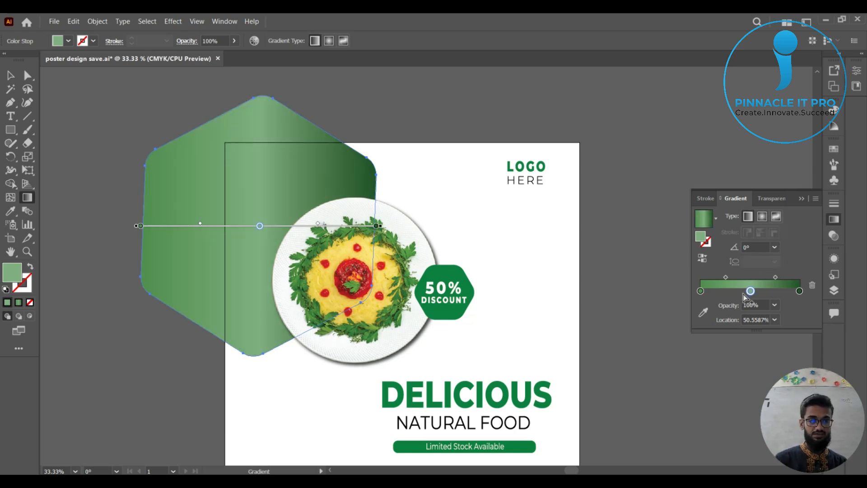
Rearrange the hexagon's gradient stops so light green is at the start and medium green is at about 52%.
{"action": "left_click_drag", "start_coordinate": [751, 292], "coordinate": [680, 294]}
{"action": "left_click_drag", "start_coordinate": [755, 291], "coordinate": [752, 292]}
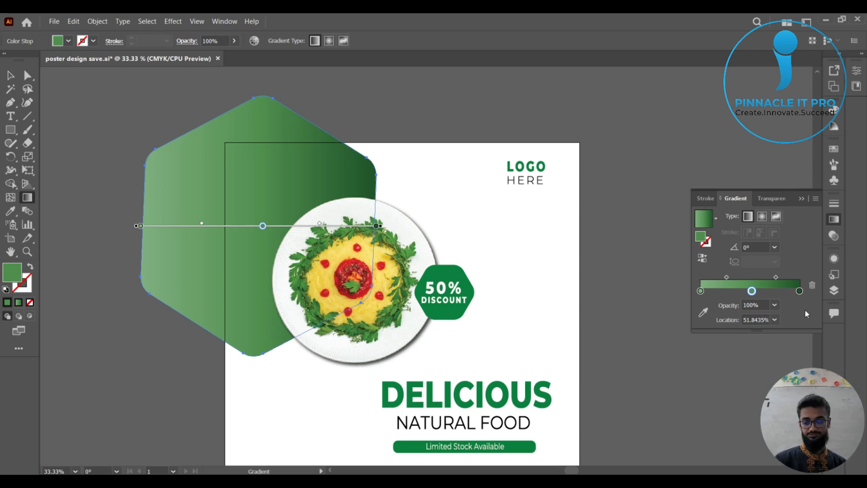
{"action": "key", "text": "Print"}
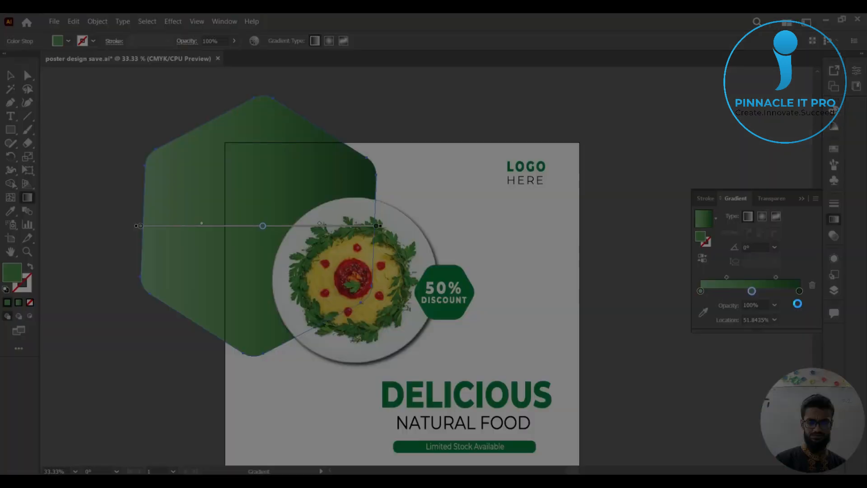
{"action": "left_click_drag", "start_coordinate": [678, 259], "coordinate": [810, 318]}
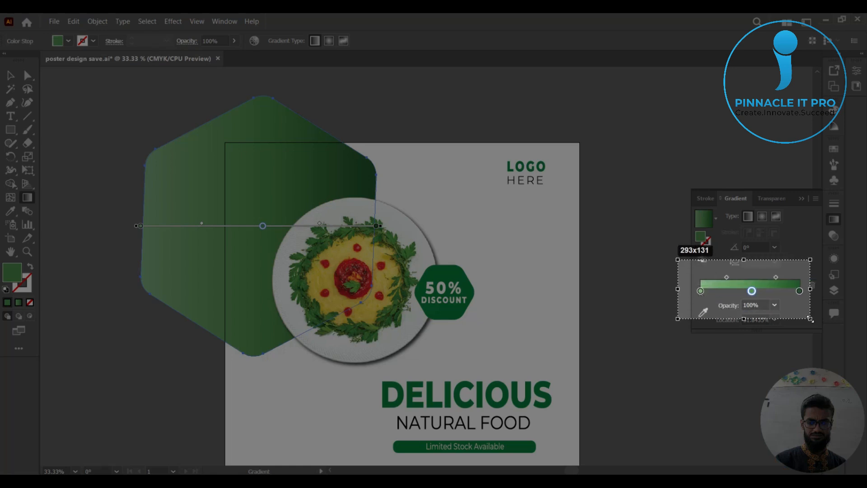
{"action": "left_click", "coordinate": [804, 327]}
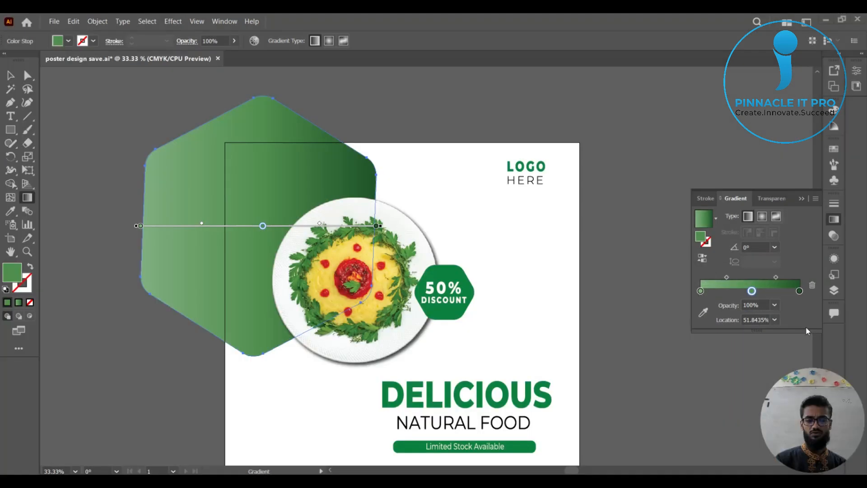
Capture the upper gradient settings with the screenshot tool and outline the preview, fill and stroke, reverse, type and angle controls in red rectangles.
{"action": "key", "text": "Print"}
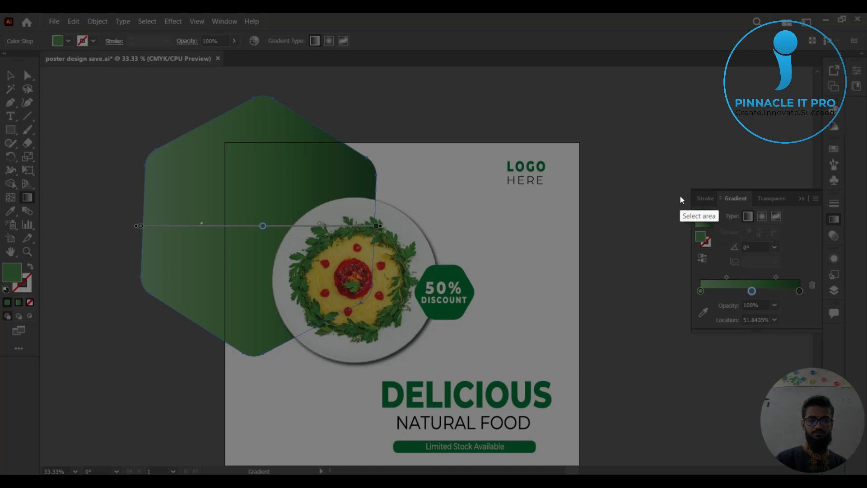
{"action": "left_click_drag", "start_coordinate": [675, 191], "coordinate": [801, 275]}
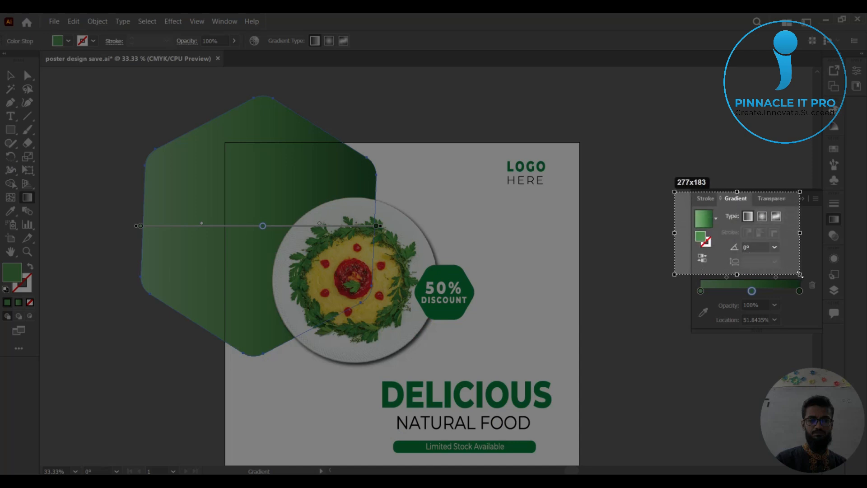
{"action": "left_click_drag", "start_coordinate": [737, 202], "coordinate": [792, 233]}
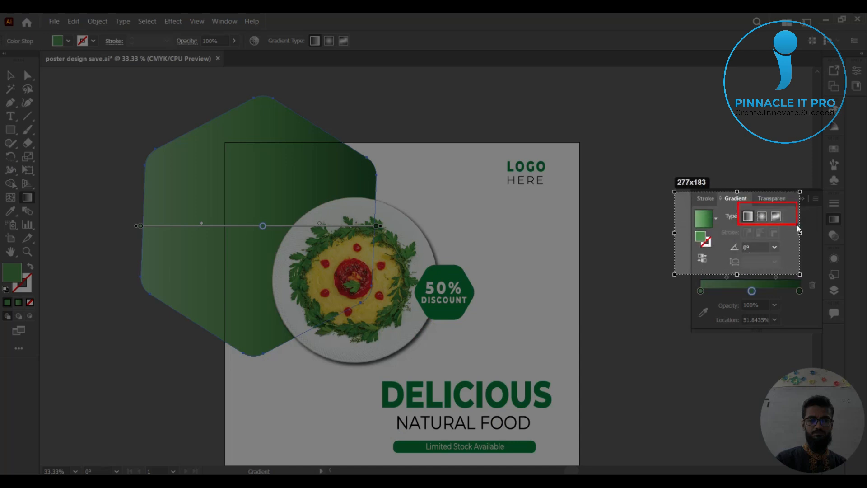
{"action": "mouse_move", "coordinate": [689, 204]}
{"action": "left_mouse_down"}
{"action": "mouse_move", "coordinate": [708, 235]}
{"action": "mouse_move", "coordinate": [724, 232]}
{"action": "mouse_move", "coordinate": [709, 243]}
{"action": "mouse_move", "coordinate": [715, 267]}
{"action": "mouse_move", "coordinate": [777, 253]}
{"action": "left_mouse_up"}
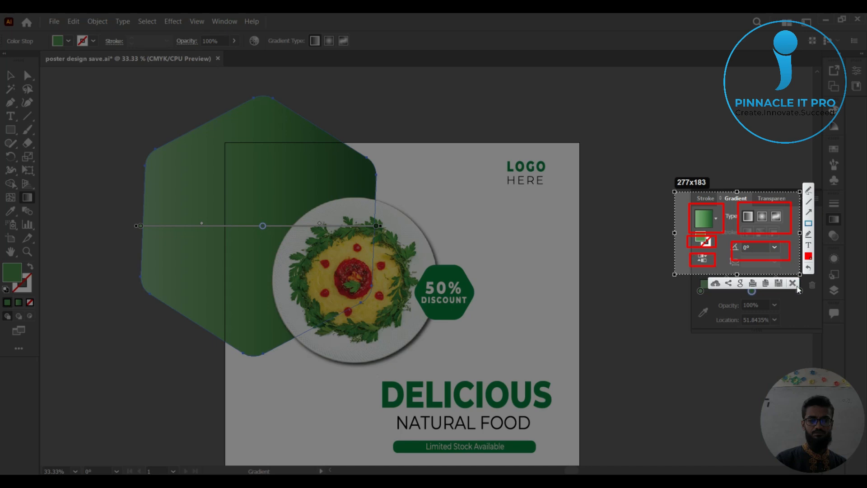
Discard the annotated screen capture and look through the preset gradients available for the hexagon.
{"action": "left_click", "coordinate": [801, 283]}
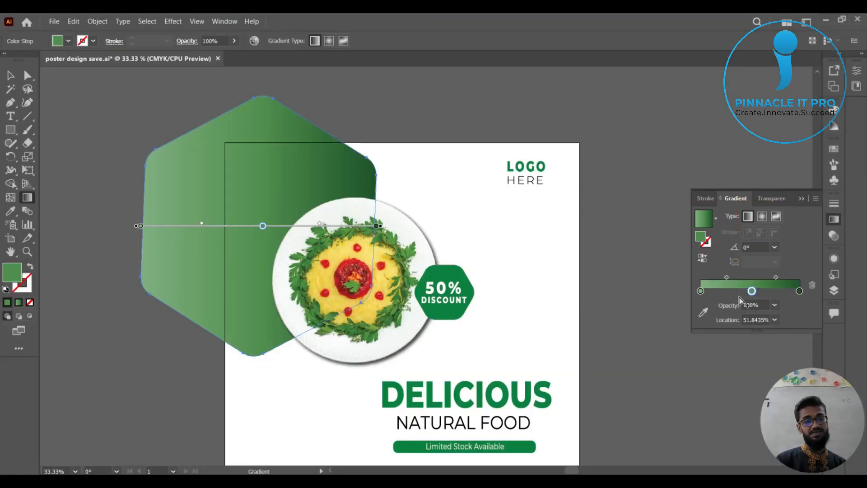
{"action": "left_click", "coordinate": [716, 217]}
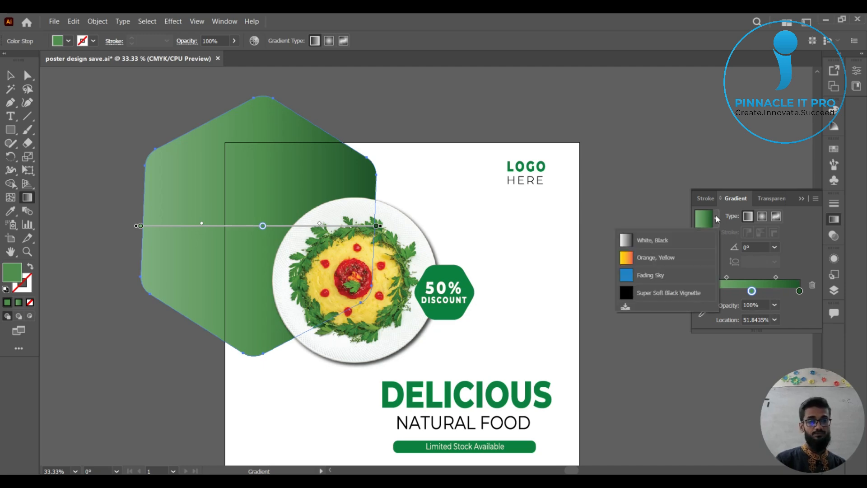
{"action": "left_click", "coordinate": [717, 217]}
{"action": "left_click", "coordinate": [716, 218]}
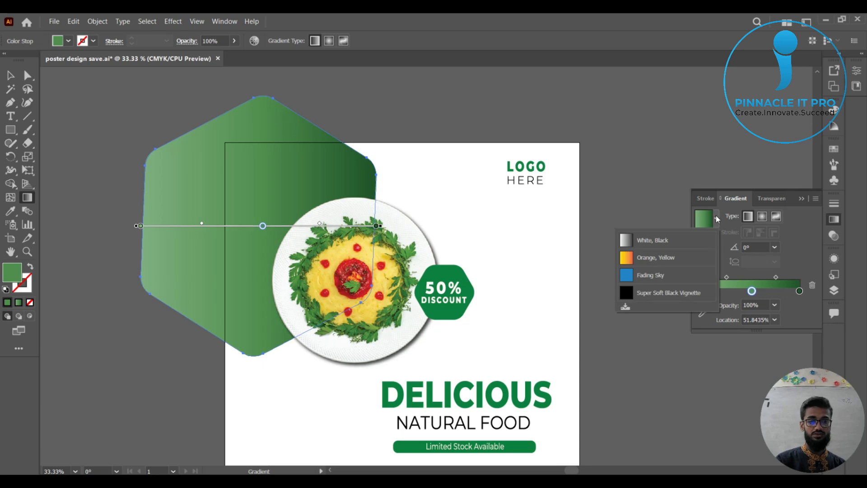
{"action": "left_click", "coordinate": [717, 215]}
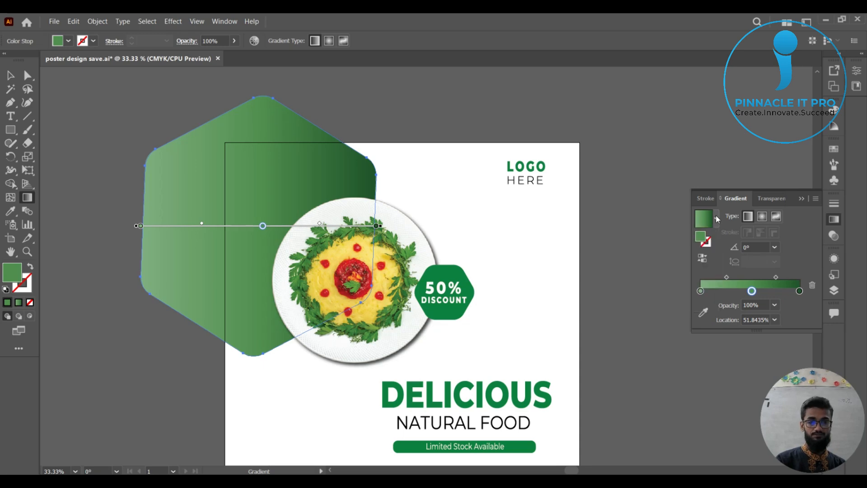
Try the radial and the freeform gradient types on the hexagon.
{"action": "left_click", "coordinate": [763, 218]}
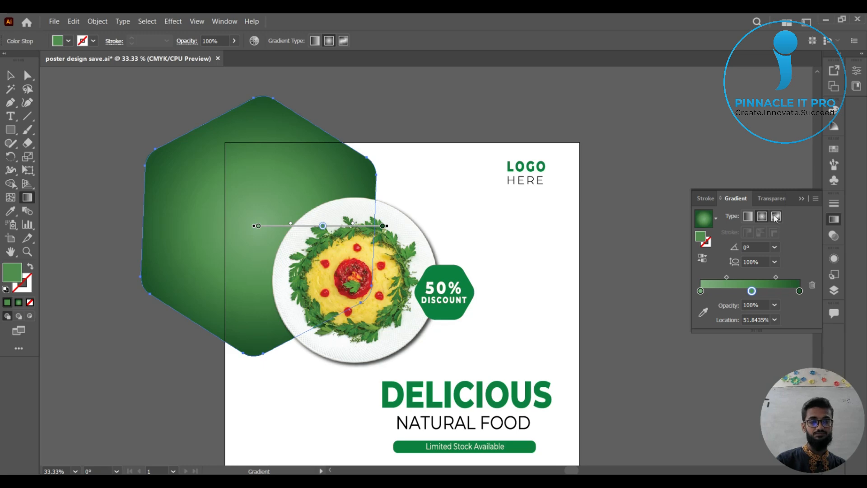
{"action": "left_click", "coordinate": [775, 217]}
{"action": "key", "text": "ctrl+z"}
{"action": "left_click", "coordinate": [776, 217]}
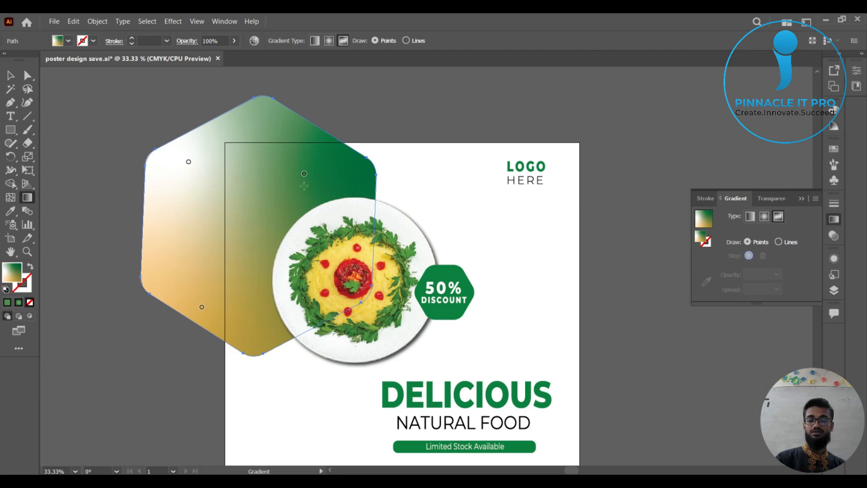
Try repositioning the hexagon's green and white freeform colour points, and return the fill to the linear green gradient.
{"action": "left_click_drag", "start_coordinate": [303, 174], "coordinate": [274, 202]}
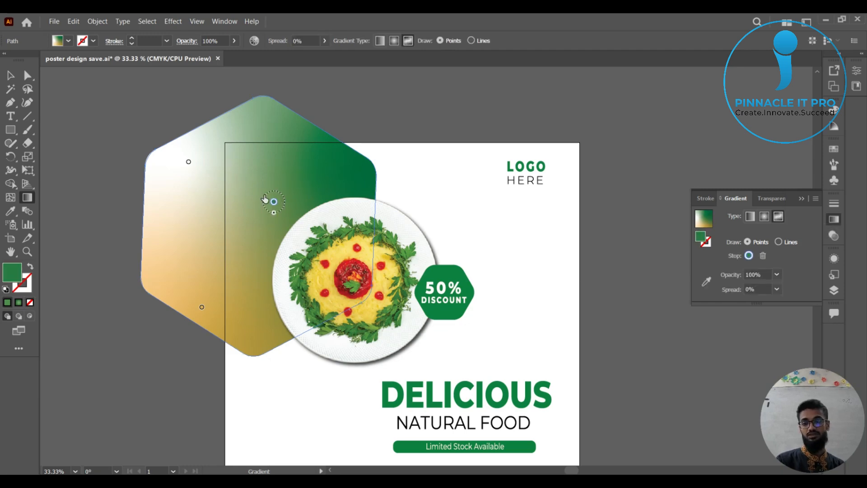
{"action": "left_click_drag", "start_coordinate": [268, 163], "coordinate": [276, 157]}
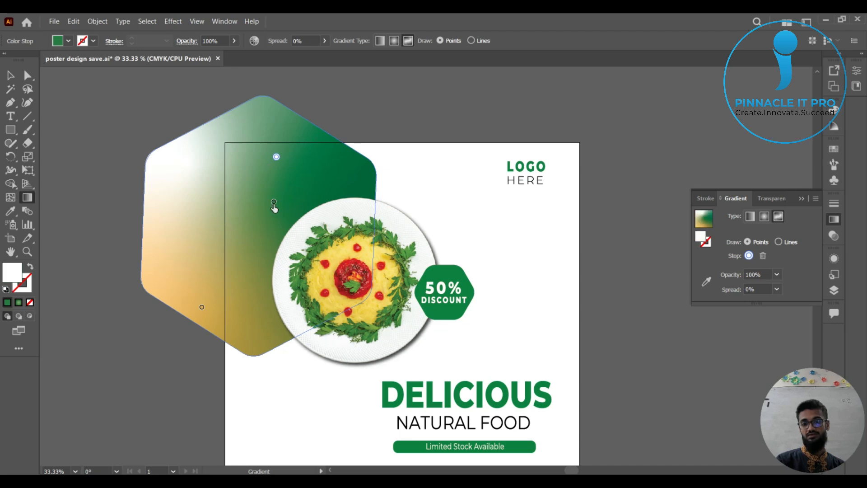
{"action": "left_click_drag", "start_coordinate": [278, 206], "coordinate": [261, 266]}
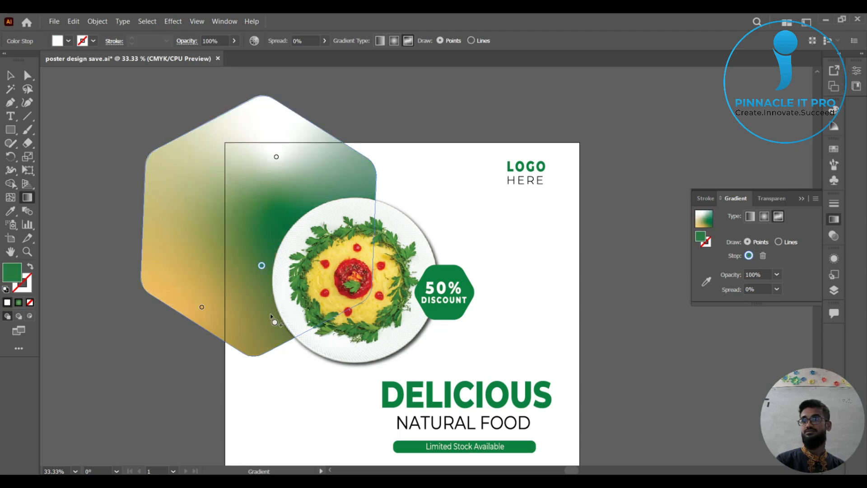
{"action": "left_click", "coordinate": [777, 221]}
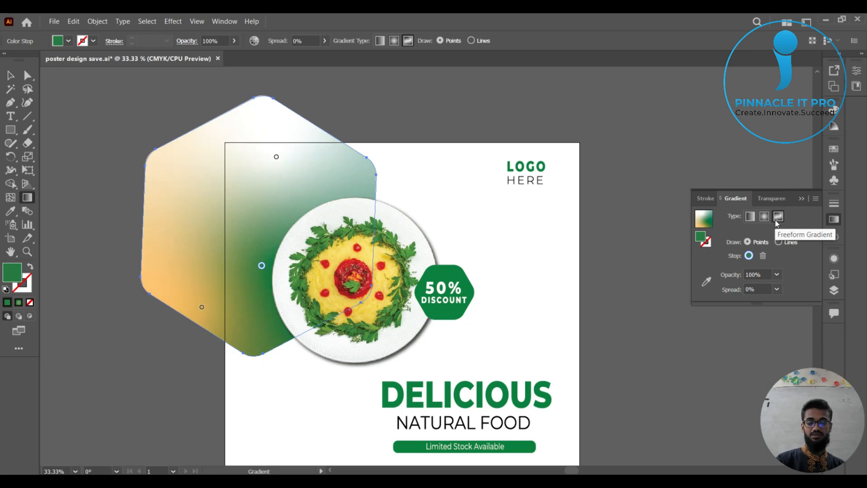
{"action": "left_click", "coordinate": [763, 219]}
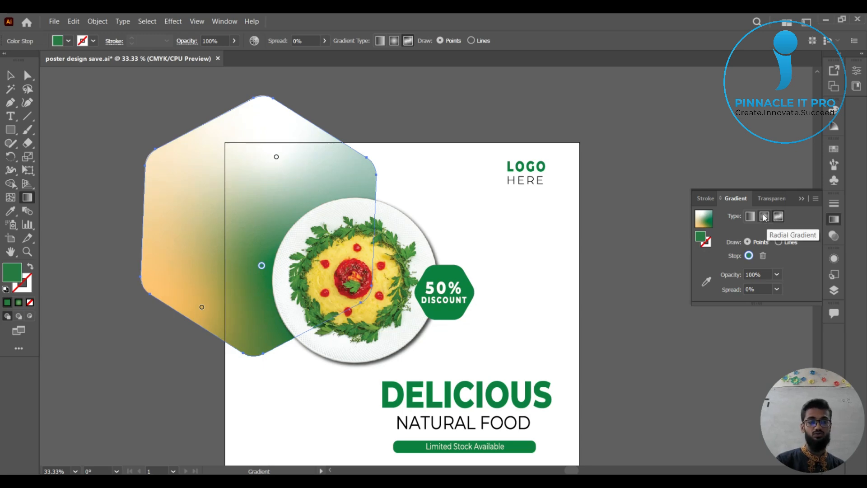
{"action": "left_click", "coordinate": [749, 217]}
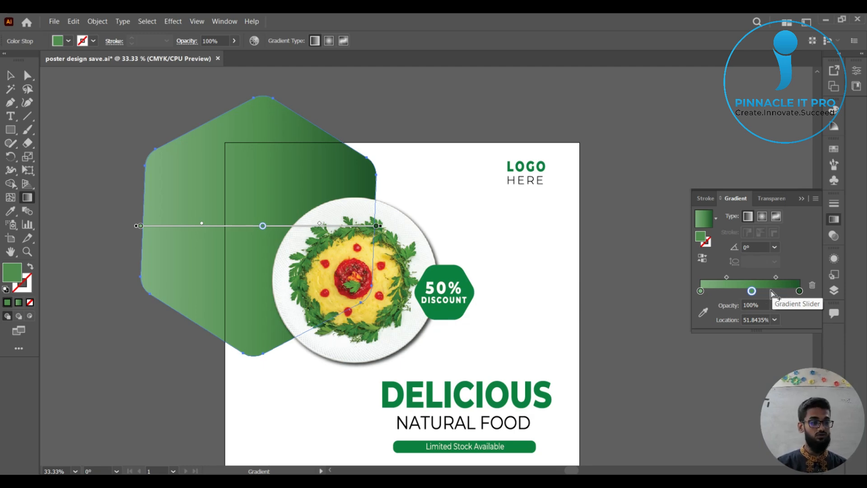
Reverse the hexagon's linear gradient so it runs from dark green to light green.
{"action": "left_click", "coordinate": [703, 258]}
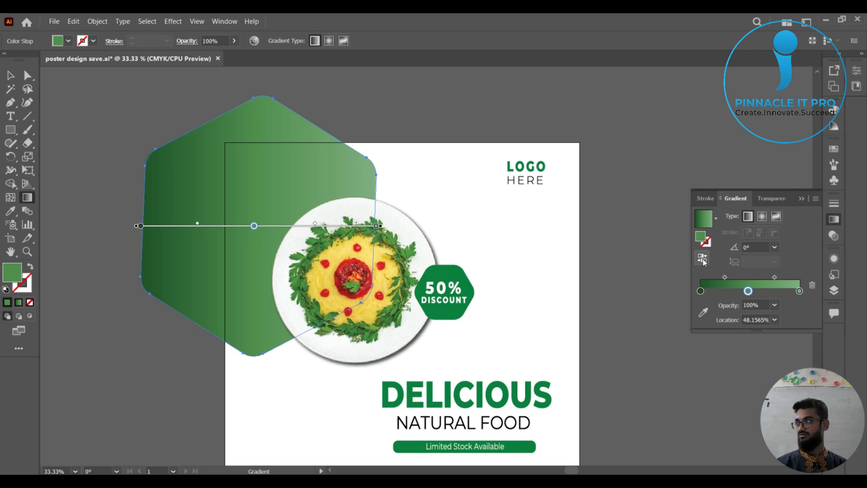
{"action": "left_click", "coordinate": [701, 260]}
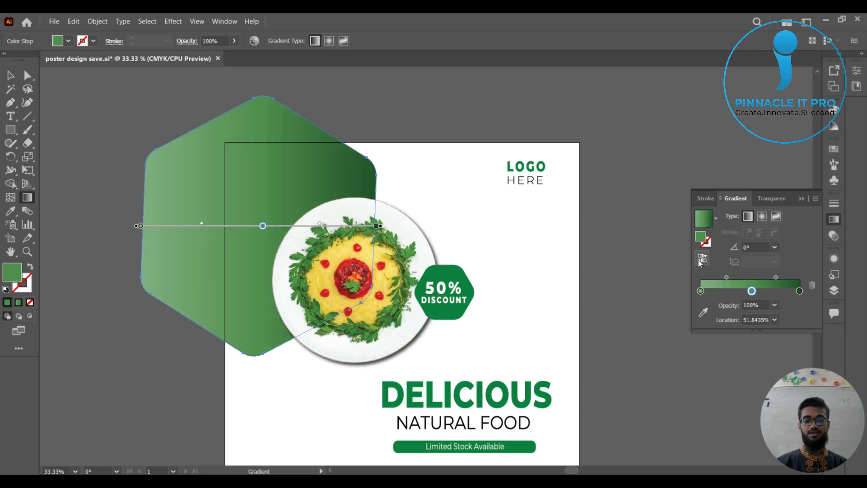
{"action": "left_click", "coordinate": [701, 260]}
{"action": "left_click", "coordinate": [701, 260]}
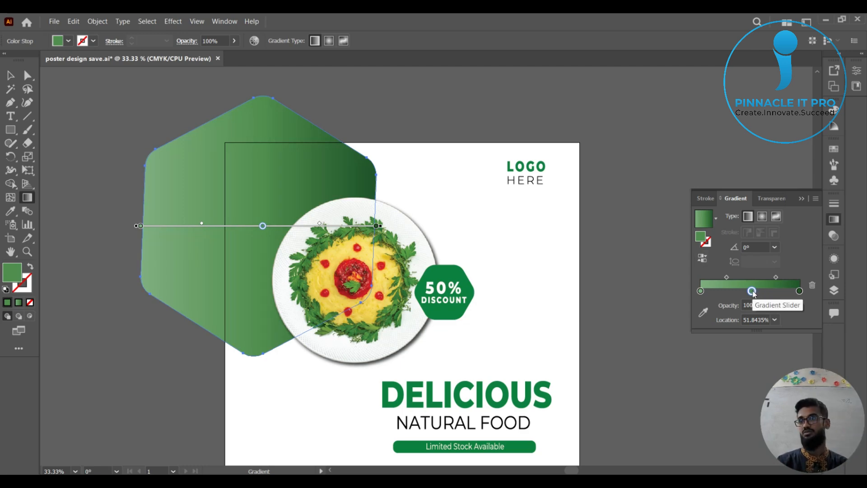
{"action": "left_click", "coordinate": [702, 260]}
{"action": "left_click", "coordinate": [701, 259]}
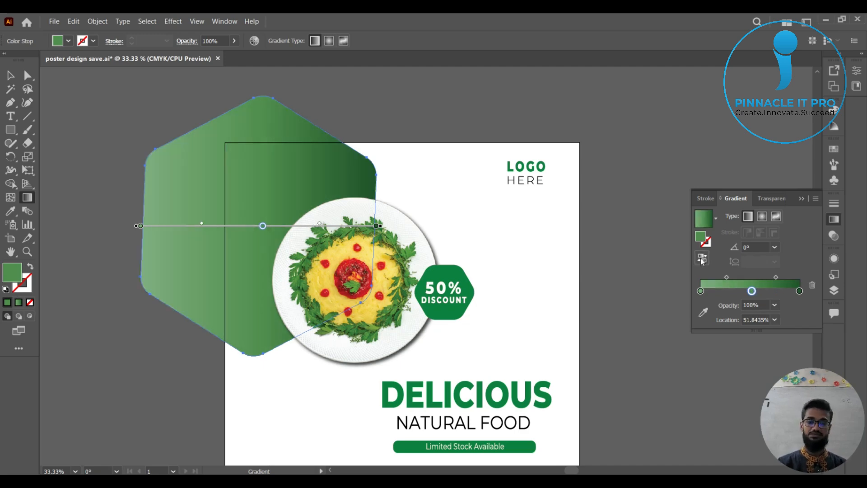
{"action": "left_click", "coordinate": [702, 259]}
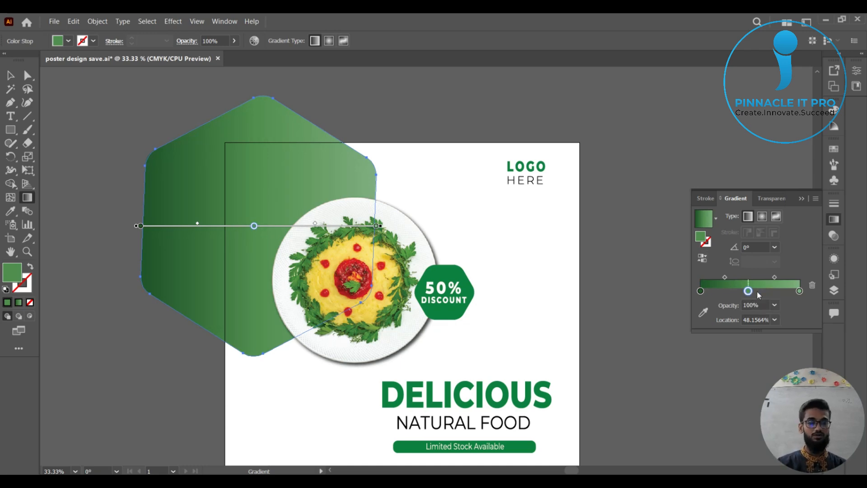
Move the middle gradient stop to about 56% and set the midpoints on its two sides to about 44% and 64%.
{"action": "left_click_drag", "start_coordinate": [749, 291], "coordinate": [719, 277]}
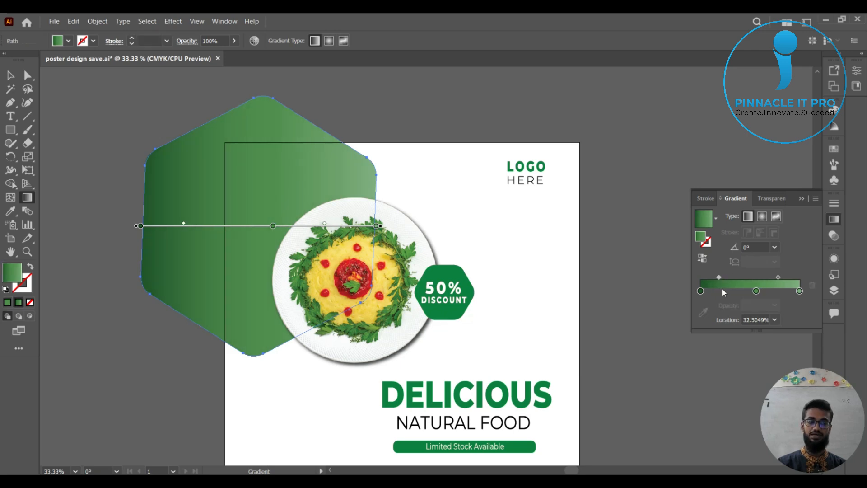
{"action": "mouse_move", "coordinate": [778, 277]}
{"action": "left_mouse_down"}
{"action": "mouse_move", "coordinate": [764, 277]}
{"action": "mouse_move", "coordinate": [785, 277]}
{"action": "left_mouse_up"}
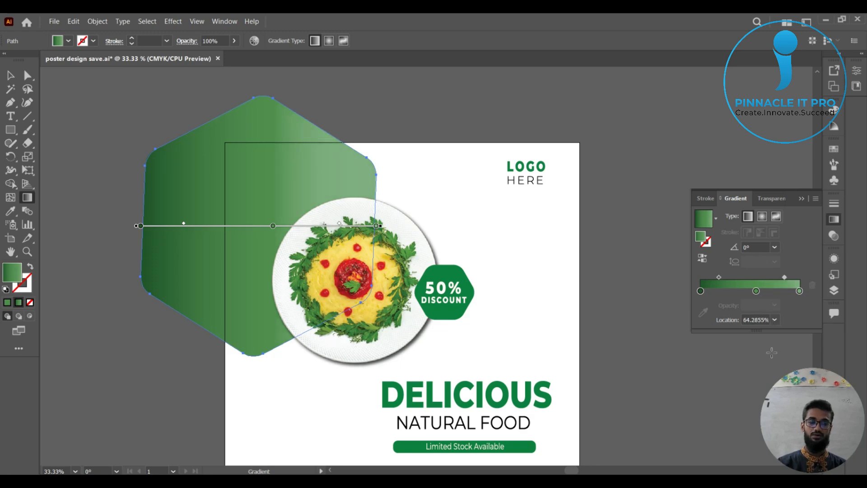
{"action": "left_click_drag", "start_coordinate": [720, 276], "coordinate": [725, 277]}
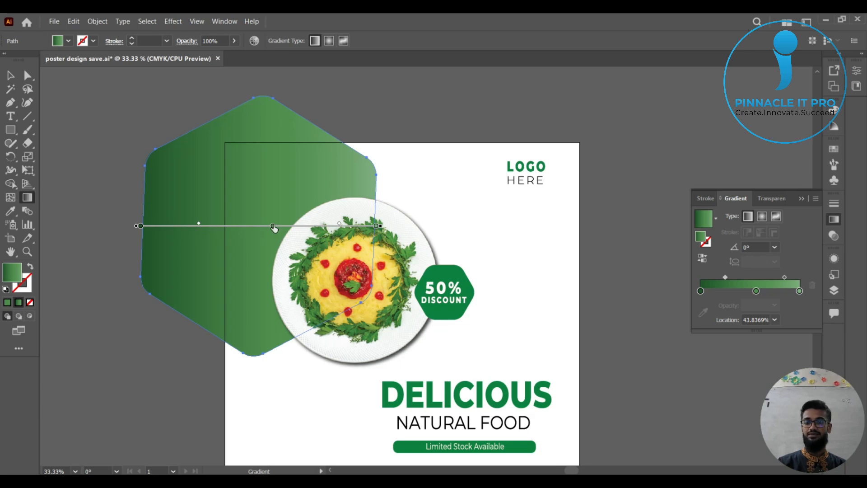
Try moving the middle gradient stop to about 27% and deleting it, and restore it at about 56%.
{"action": "mouse_move", "coordinate": [274, 227]}
{"action": "left_mouse_down"}
{"action": "mouse_move", "coordinate": [321, 228]}
{"action": "mouse_move", "coordinate": [205, 226]}
{"action": "left_mouse_up"}
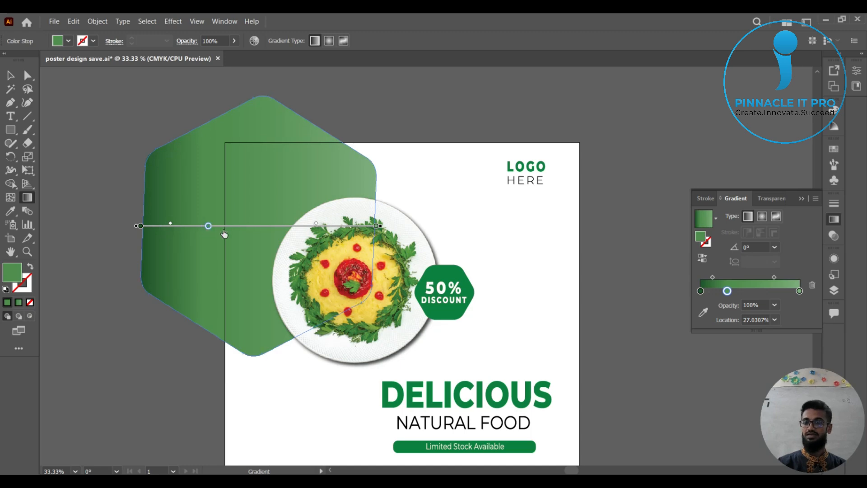
{"action": "key", "text": "Delete"}
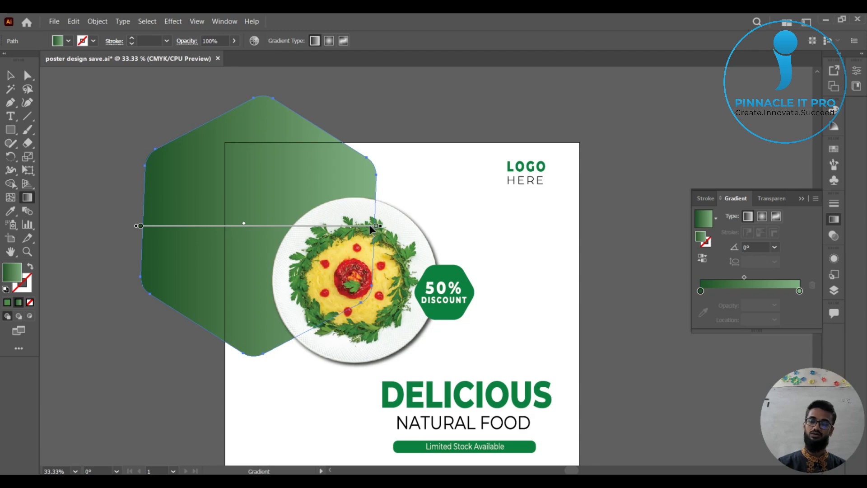
{"action": "left_click", "coordinate": [204, 226]}
{"action": "left_click_drag", "start_coordinate": [204, 226], "coordinate": [272, 226]}
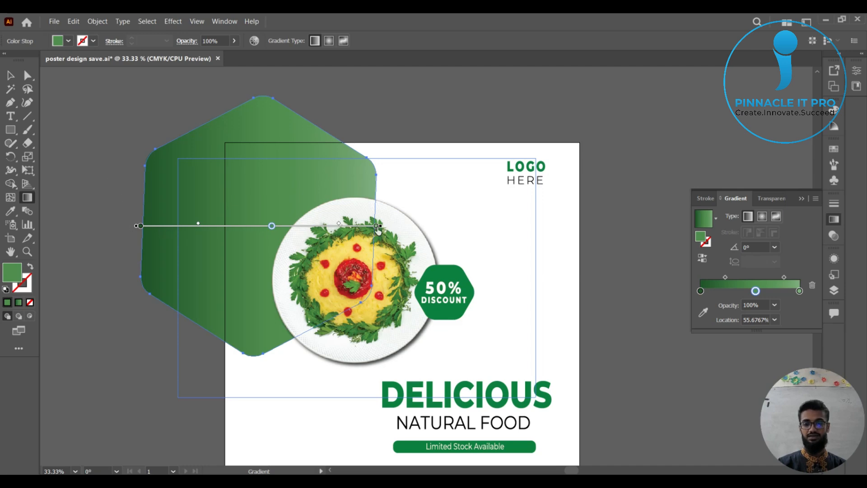
Try rotating the hexagon's gradient to about 25° and to 90°, undoing each angle change.
{"action": "mouse_move", "coordinate": [382, 227]}
{"action": "left_mouse_down"}
{"action": "mouse_move", "coordinate": [378, 179]}
{"action": "mouse_move", "coordinate": [351, 122]}
{"action": "left_mouse_up"}
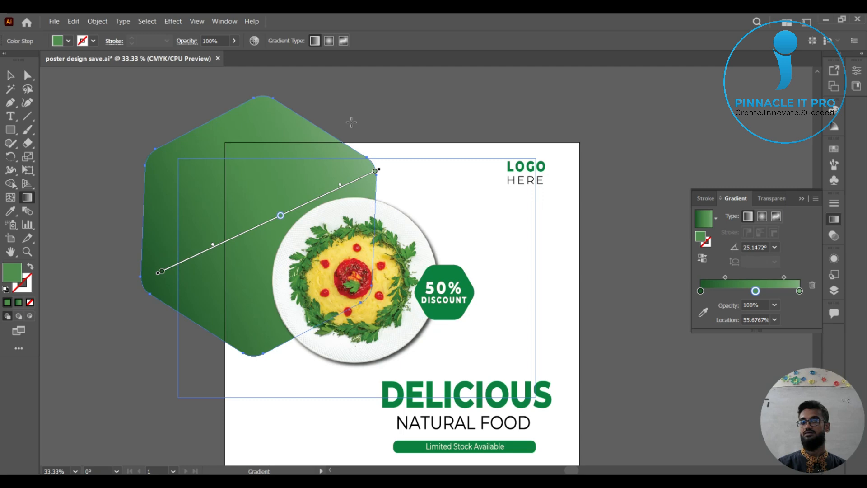
{"action": "key", "text": "ctrl+z"}
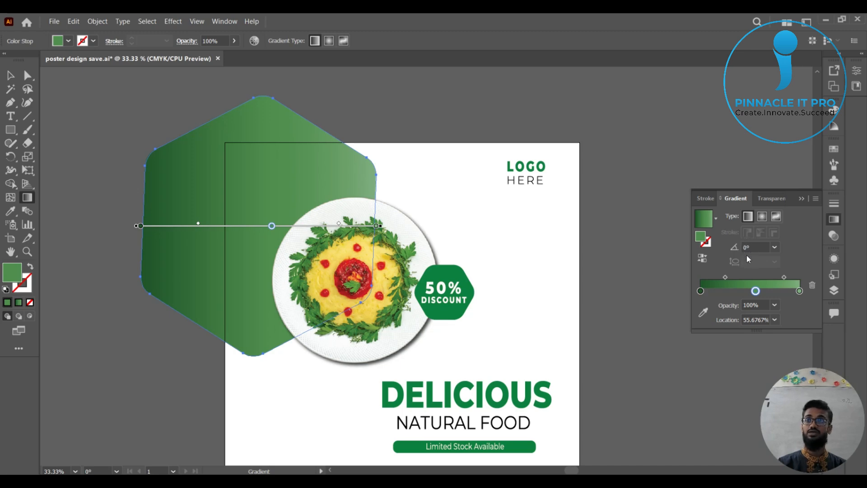
{"action": "left_click", "coordinate": [775, 247]}
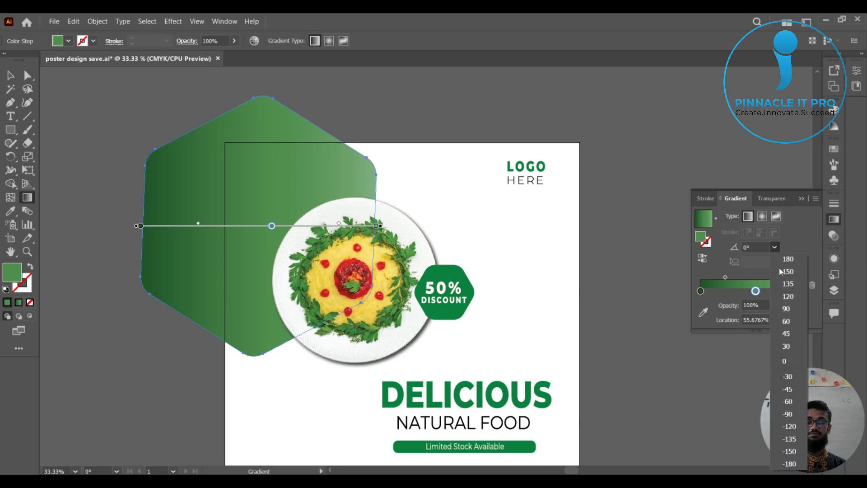
{"action": "left_click", "coordinate": [788, 311]}
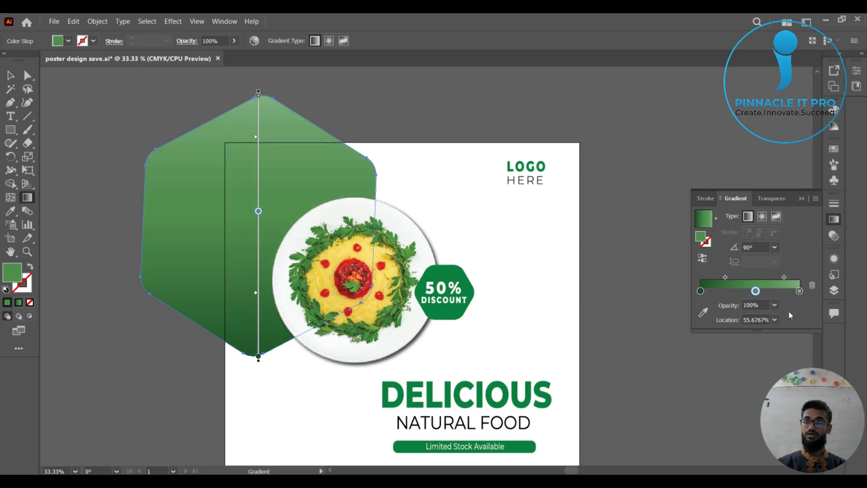
{"action": "key", "text": "ctrl+z"}
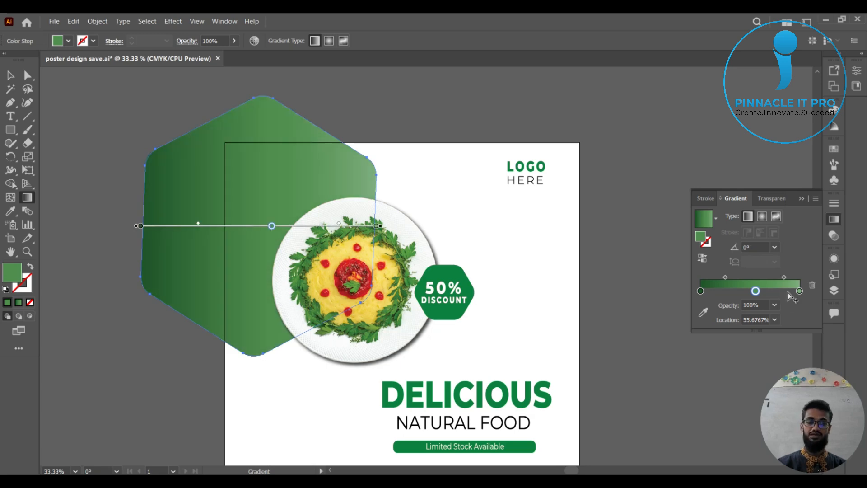
Try a -45° angle on the hexagon's gradient, undo it, and view the preset angles again.
{"action": "left_click", "coordinate": [774, 247]}
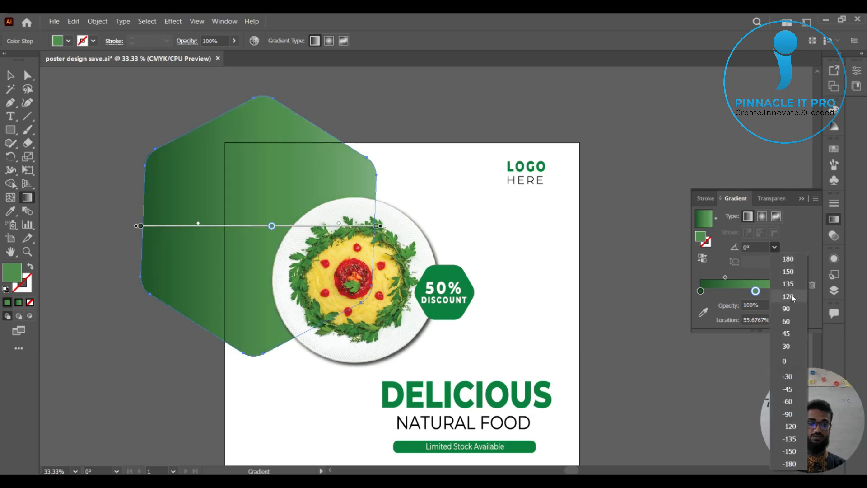
{"action": "left_click", "coordinate": [788, 388]}
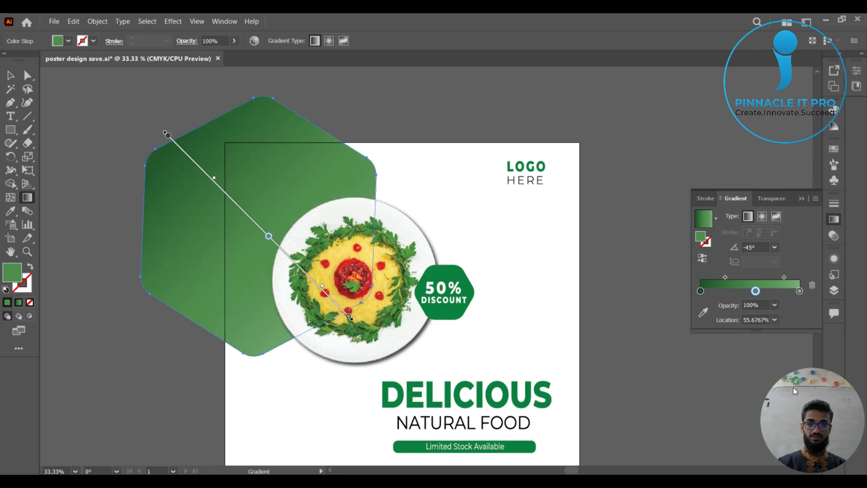
{"action": "key", "text": "ctrl+z"}
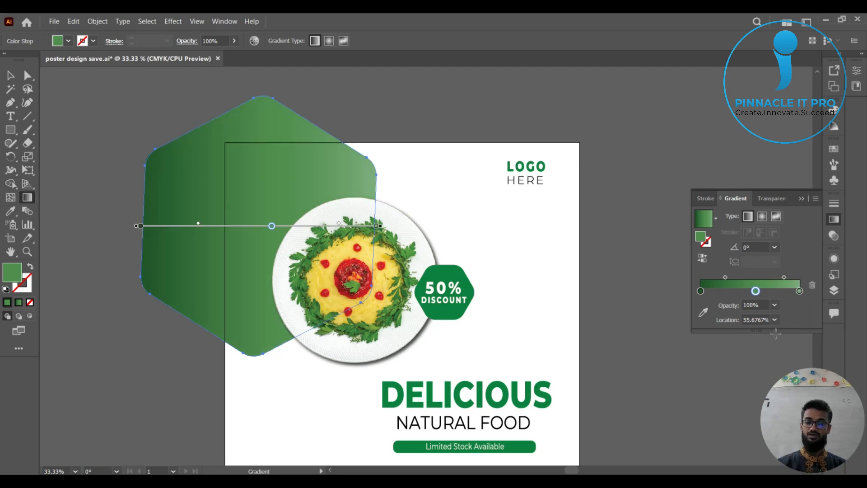
{"action": "left_click", "coordinate": [775, 247]}
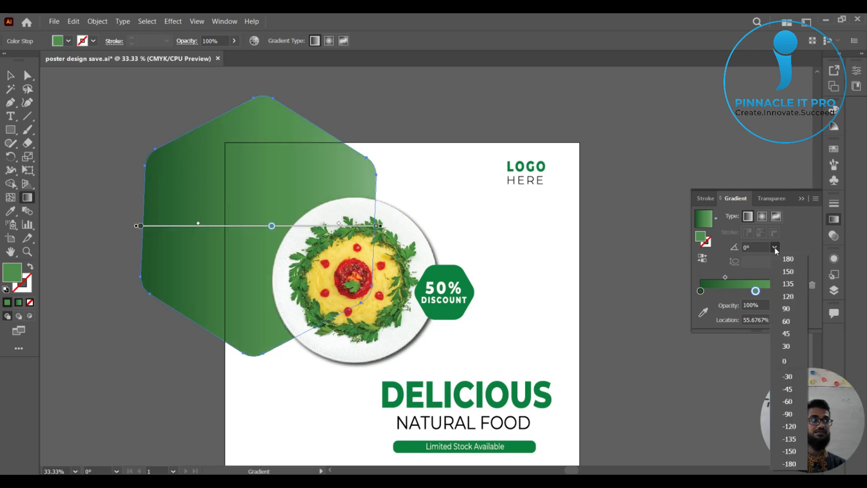
{"action": "left_click", "coordinate": [775, 248]}
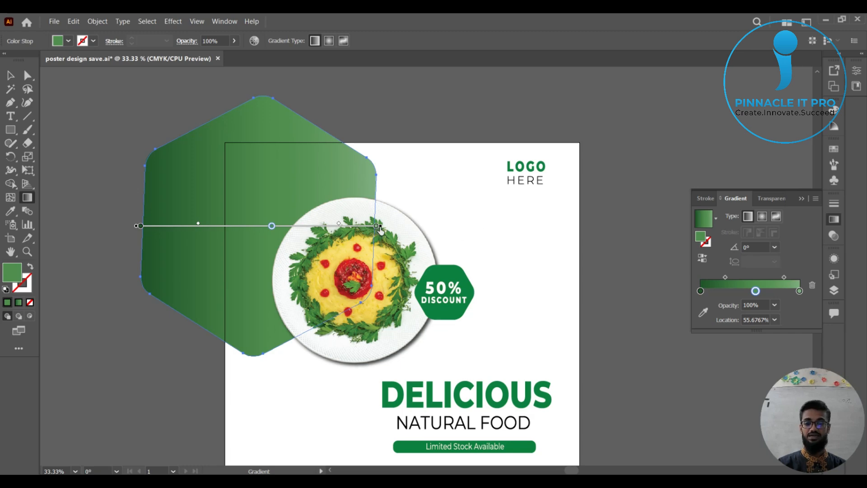
{"action": "scroll", "coordinate": [381, 228], "scroll_direction": "up", "scroll_amount": 3}
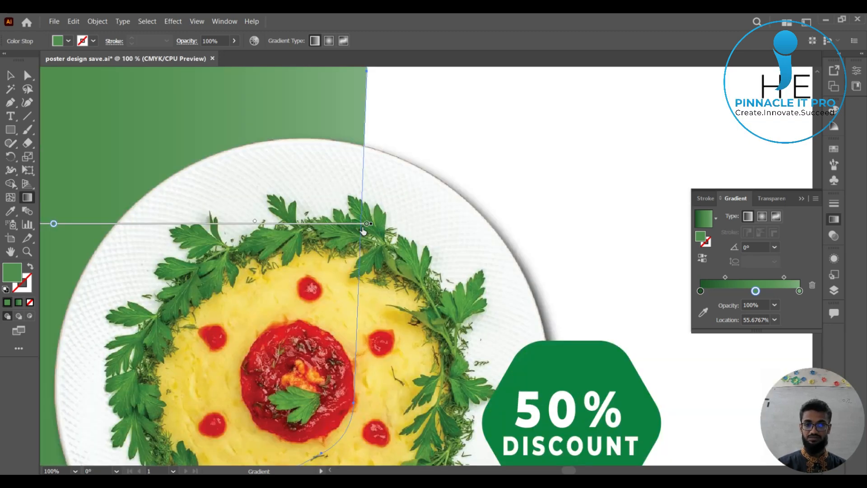
{"action": "mouse_move", "coordinate": [386, 232]}
{"action": "left_mouse_down"}
{"action": "mouse_move", "coordinate": [620, 242]}
{"action": "mouse_move", "coordinate": [560, 246]}
{"action": "left_mouse_up"}
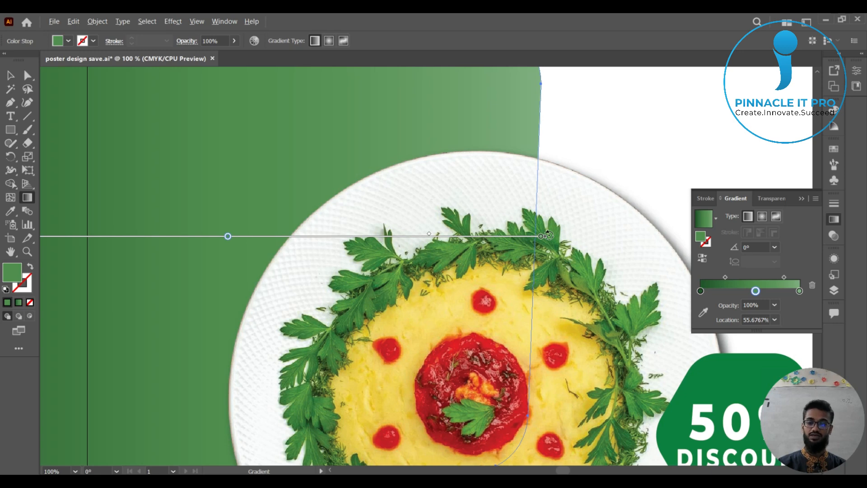
{"action": "scroll", "coordinate": [547, 234], "scroll_direction": "down", "scroll_amount": 3}
{"action": "scroll", "coordinate": [562, 240], "scroll_direction": "up", "scroll_amount": 1}
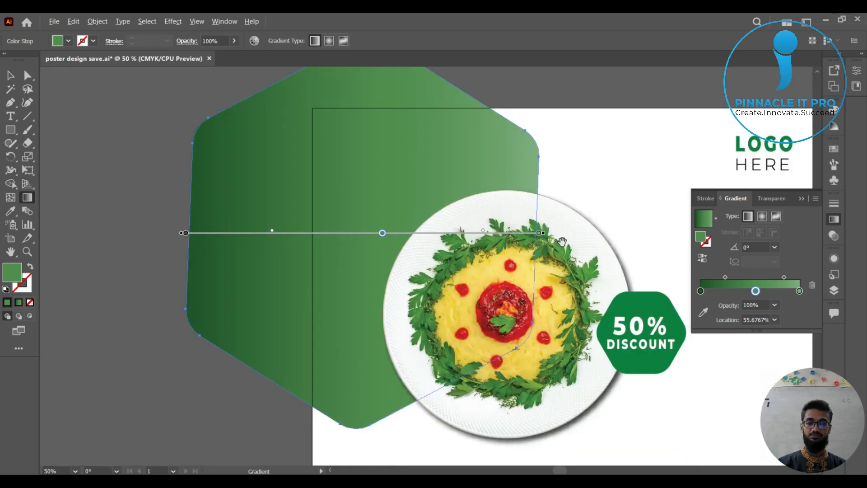
Rotate the hexagon's gradient to about 32° so it runs from the lower-left area to the upper-right corner.
{"action": "left_click_drag", "start_coordinate": [558, 237], "coordinate": [516, 289]}
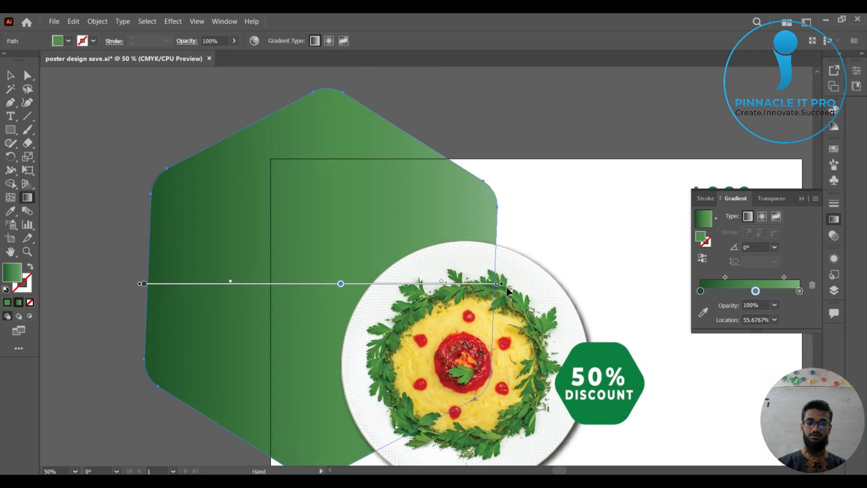
{"action": "scroll", "coordinate": [505, 287], "scroll_direction": "down", "scroll_amount": 1}
{"action": "mouse_move", "coordinate": [506, 285]}
{"action": "left_mouse_down"}
{"action": "mouse_move", "coordinate": [511, 256]}
{"action": "mouse_move", "coordinate": [460, 163]}
{"action": "left_mouse_up"}
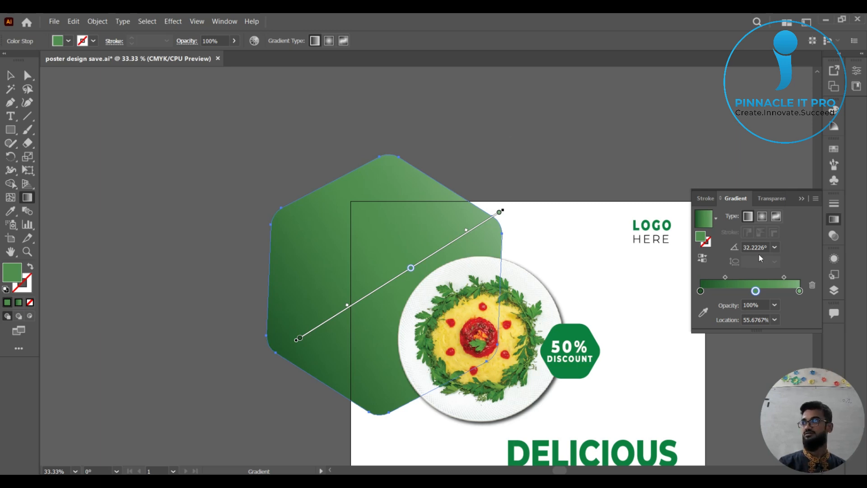
{"action": "scroll", "coordinate": [535, 355], "scroll_direction": "down", "scroll_amount": 1}
{"action": "mouse_move", "coordinate": [541, 371]}
{"action": "left_mouse_down"}
{"action": "mouse_move", "coordinate": [419, 279]}
{"action": "mouse_move", "coordinate": [437, 294]}
{"action": "left_mouse_up"}
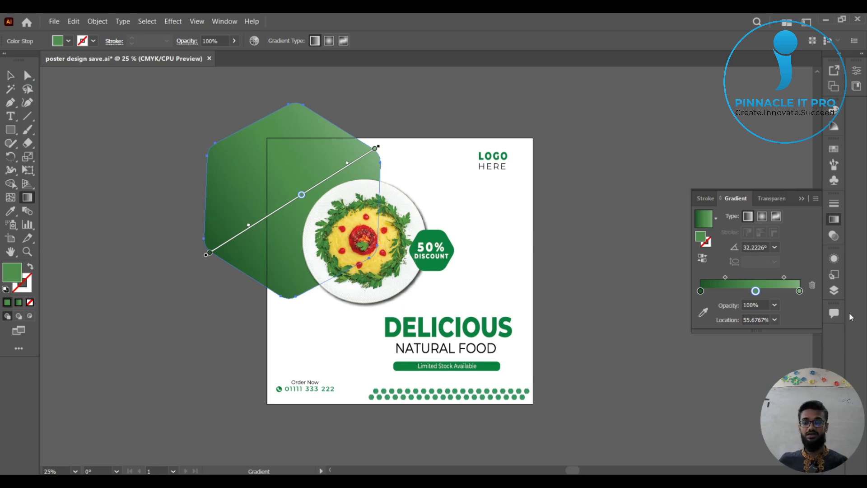
Deselect the hexagon and collapse the gradient settings to show the whole poster.
{"action": "left_click", "coordinate": [10, 75]}
{"action": "left_click", "coordinate": [579, 171]}
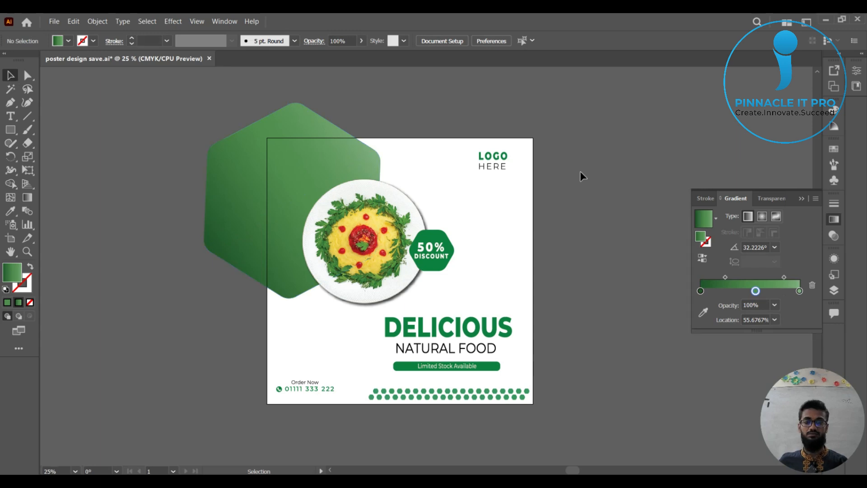
{"action": "left_click", "coordinate": [804, 197]}
{"action": "scroll", "coordinate": [632, 237], "scroll_direction": "down", "scroll_amount": 1}
{"action": "scroll", "coordinate": [630, 248], "scroll_direction": "up", "scroll_amount": 1}
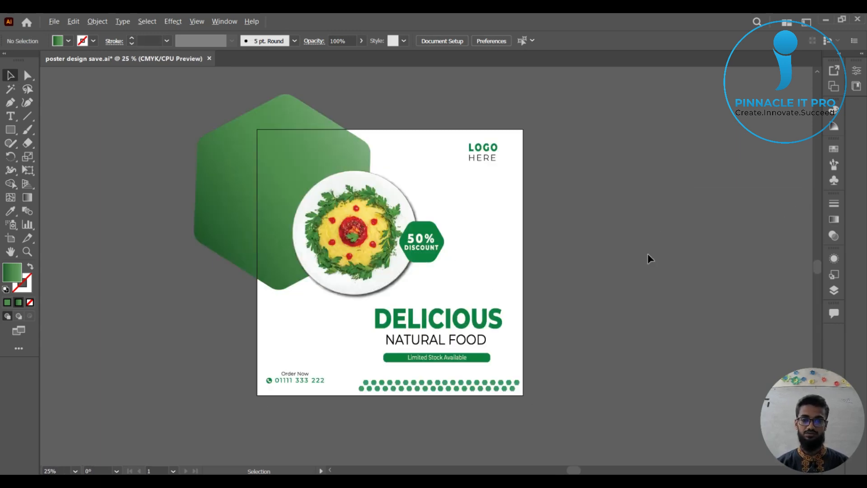
{"action": "scroll", "coordinate": [622, 259], "scroll_direction": "up", "scroll_amount": 1}
{"action": "left_click_drag", "start_coordinate": [573, 256], "coordinate": [631, 271]}
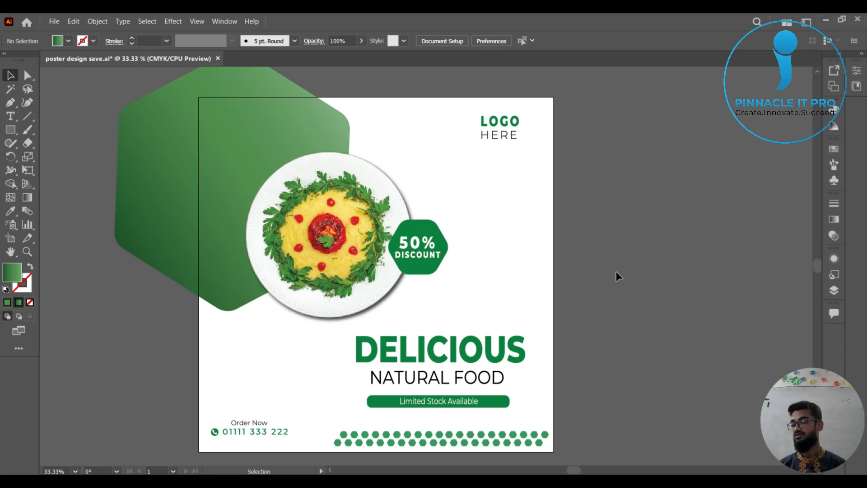
{"action": "mouse_move", "coordinate": [587, 248]}
{"action": "left_mouse_down"}
{"action": "mouse_move", "coordinate": [574, 253]}
{"action": "mouse_move", "coordinate": [571, 243]}
{"action": "left_mouse_up"}
Switch to Chrome and search Freepik's assets for "gradient color".
{"action": "mouse_move", "coordinate": [596, 481]}
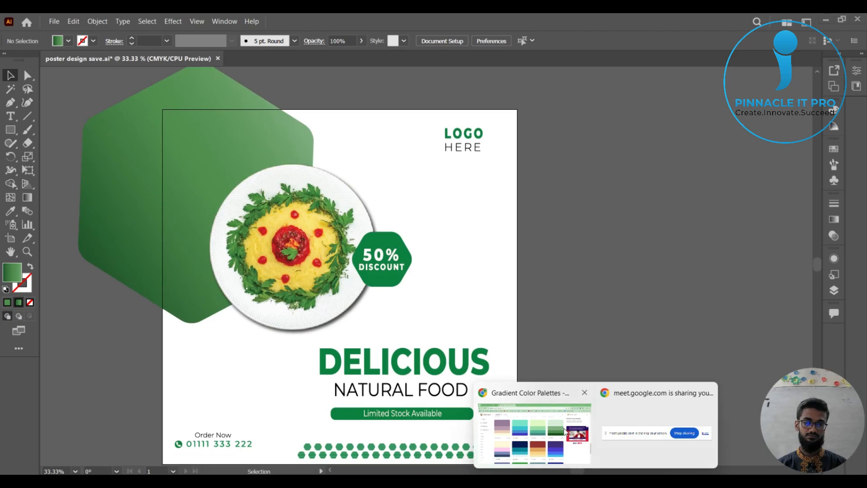
{"action": "left_click", "coordinate": [535, 431]}
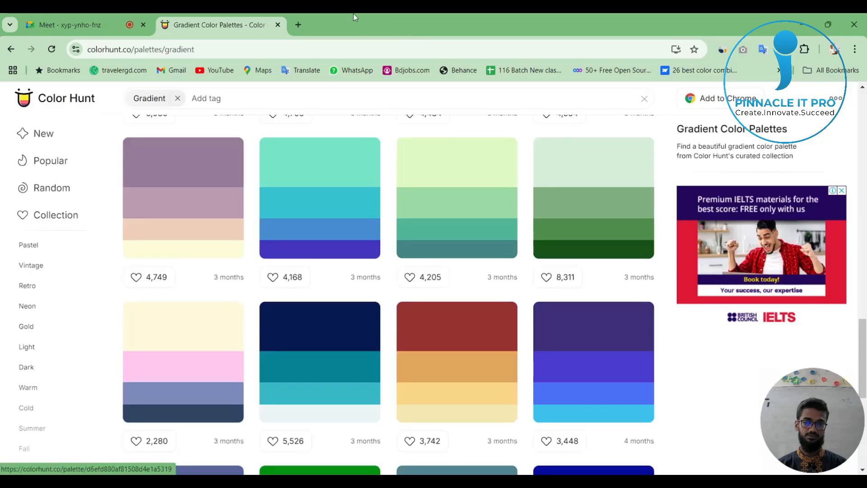
{"action": "left_click", "coordinate": [298, 25]}
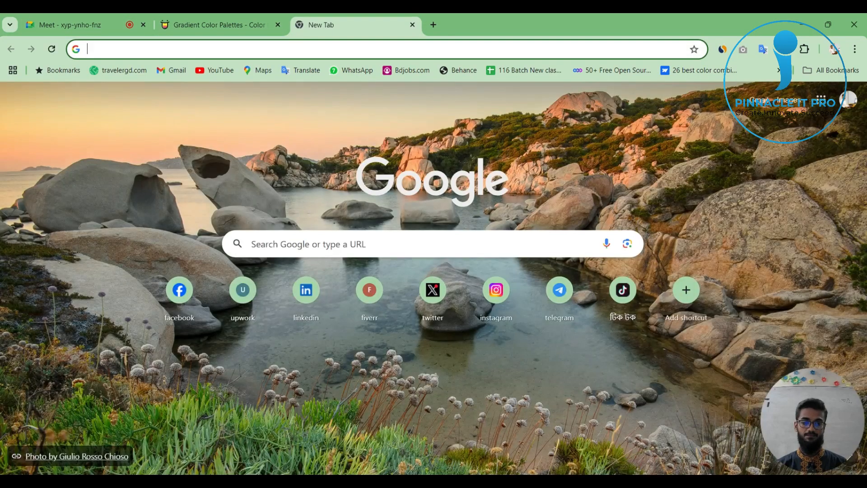
{"action": "mouse_move", "coordinate": [595, 481]}
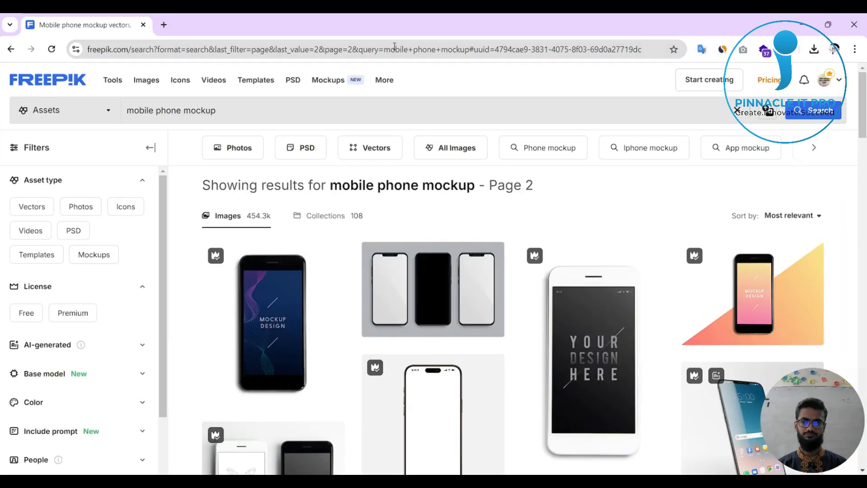
{"action": "triple_click", "coordinate": [224, 109]}
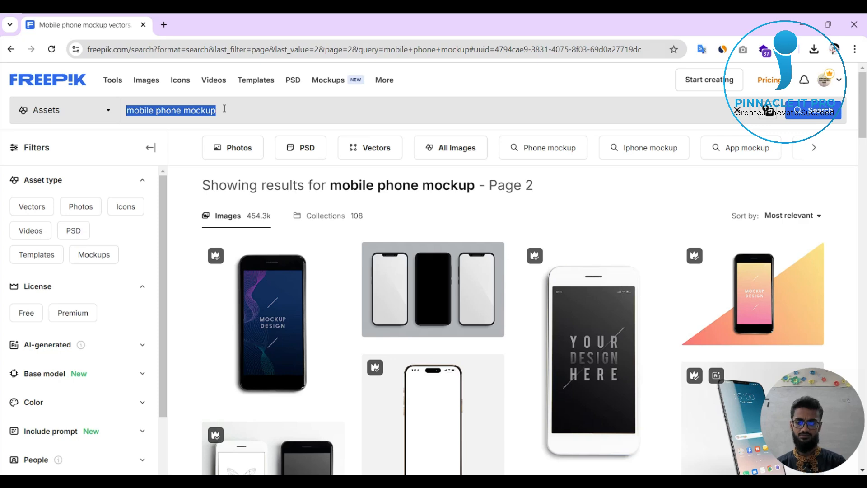
{"action": "type", "text": "gradient"}
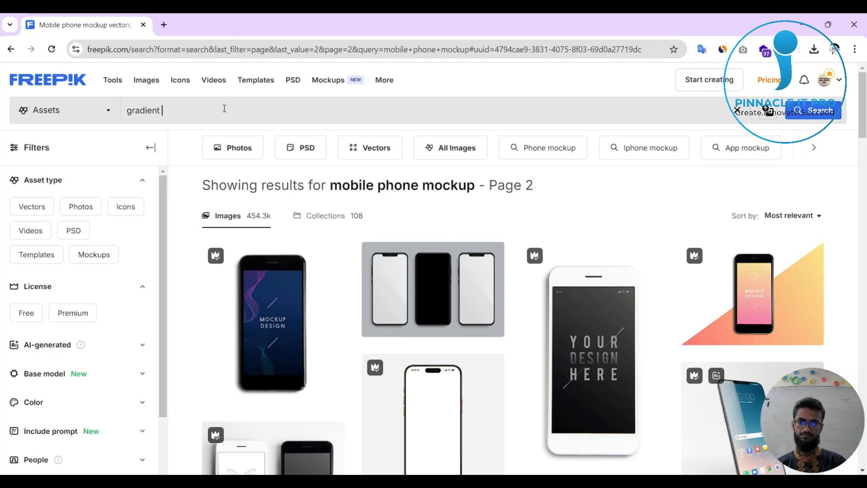
{"action": "type", "text": " color"}
{"action": "key", "text": "Return"}
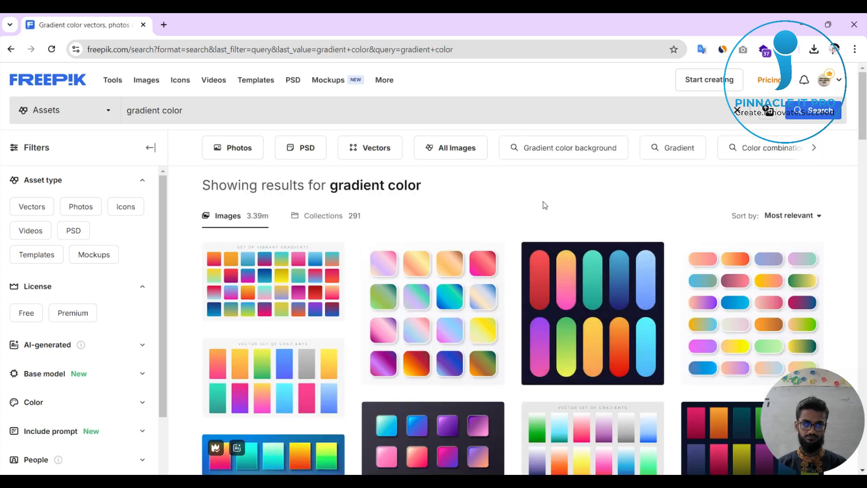
Download the "Vector set of gradients" swatch set from the Freepik results and close its preview.
{"action": "mouse_move", "coordinate": [625, 282]}
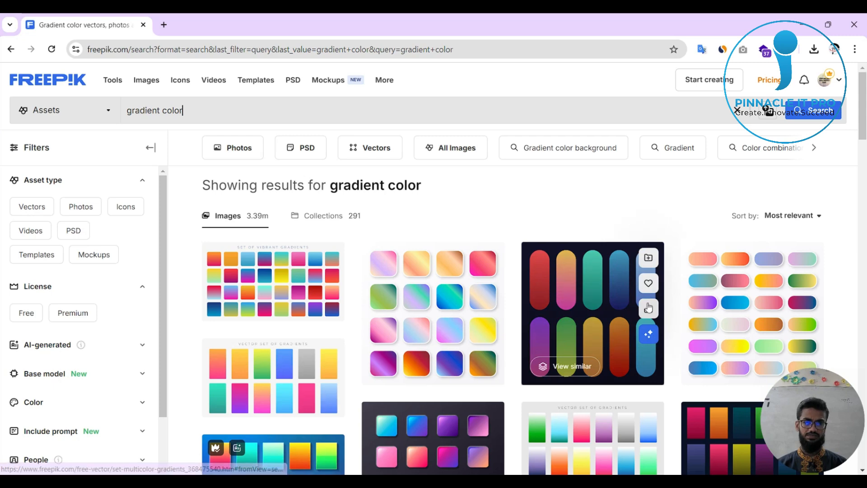
{"action": "scroll", "coordinate": [524, 353], "scroll_direction": "down", "scroll_amount": 1}
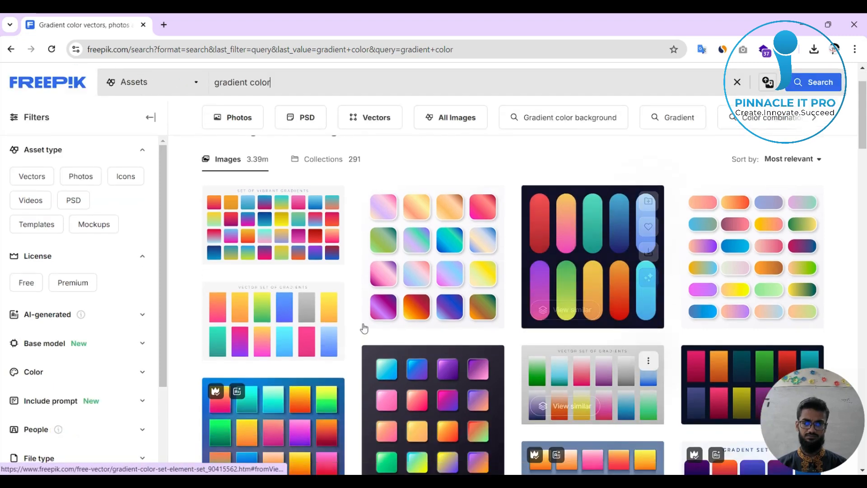
{"action": "left_click", "coordinate": [323, 322]}
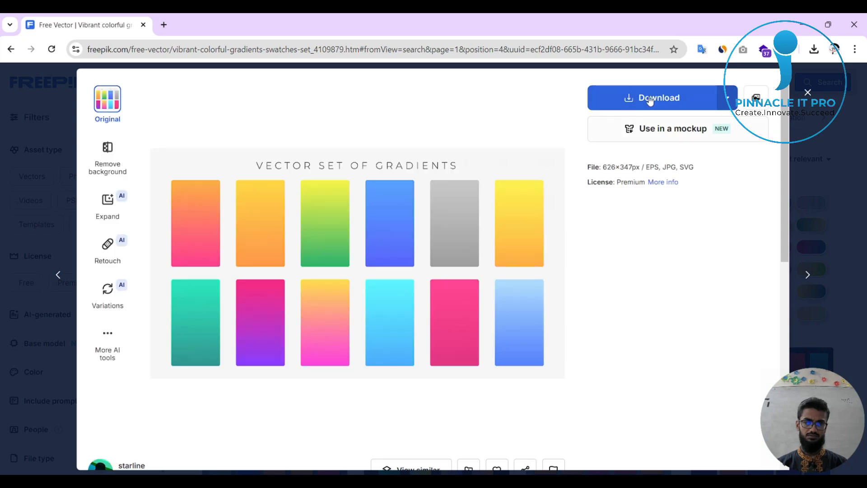
{"action": "left_click", "coordinate": [650, 101]}
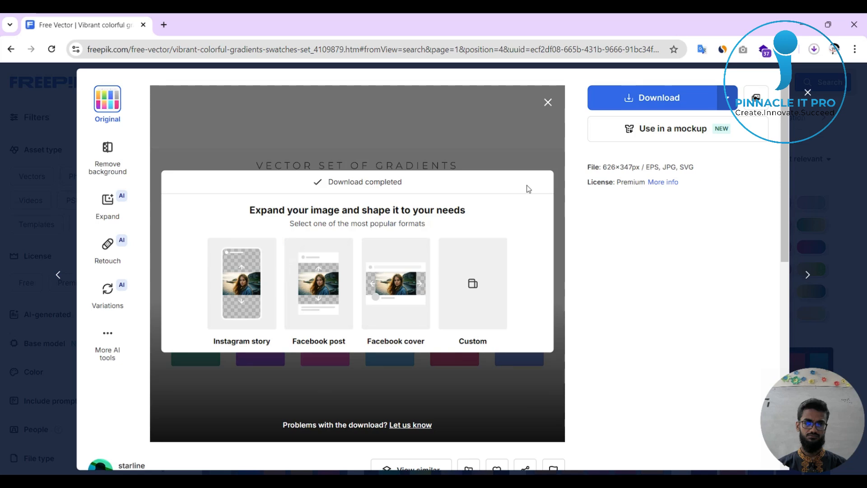
{"action": "left_click", "coordinate": [548, 102]}
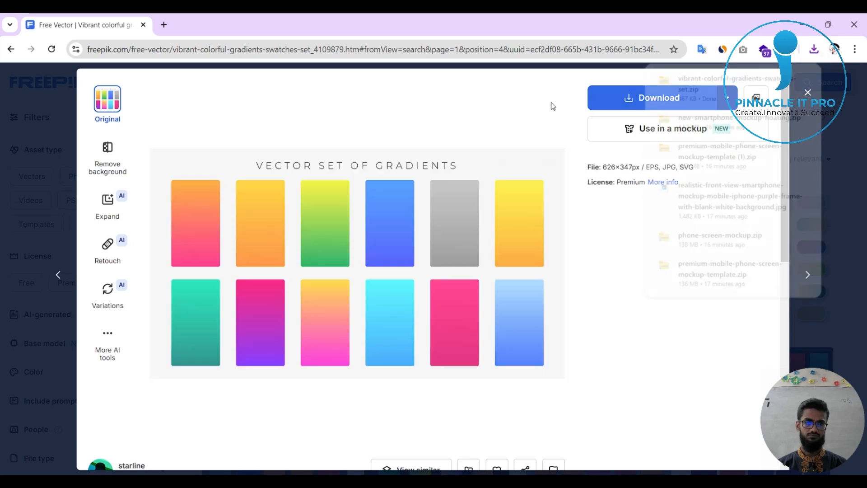
{"action": "left_click", "coordinate": [834, 105]}
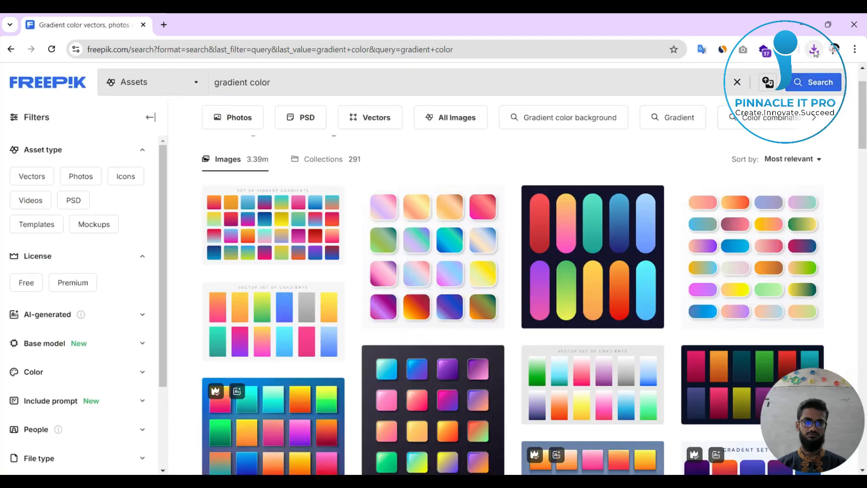
Show the vibrant-colorful-gradients-swatches-set archive in the Downloads folder, copy it, and close the folder window.
{"action": "left_click", "coordinate": [815, 51]}
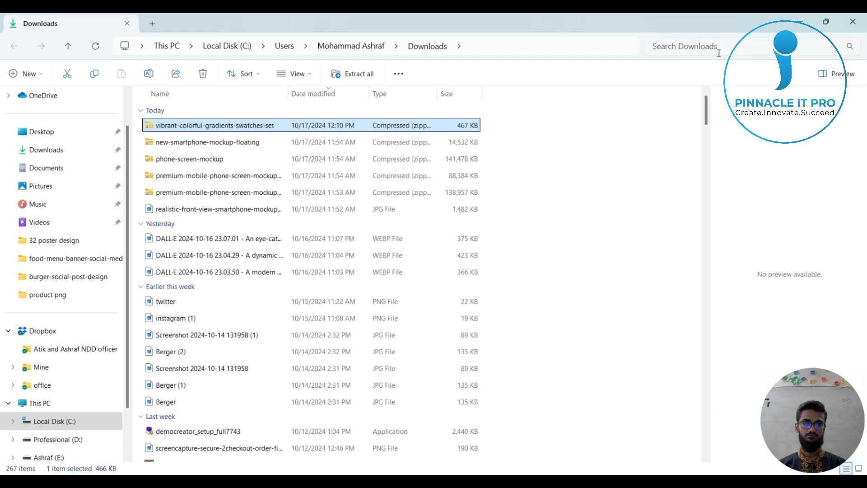
{"action": "key", "text": "ctrl+c"}
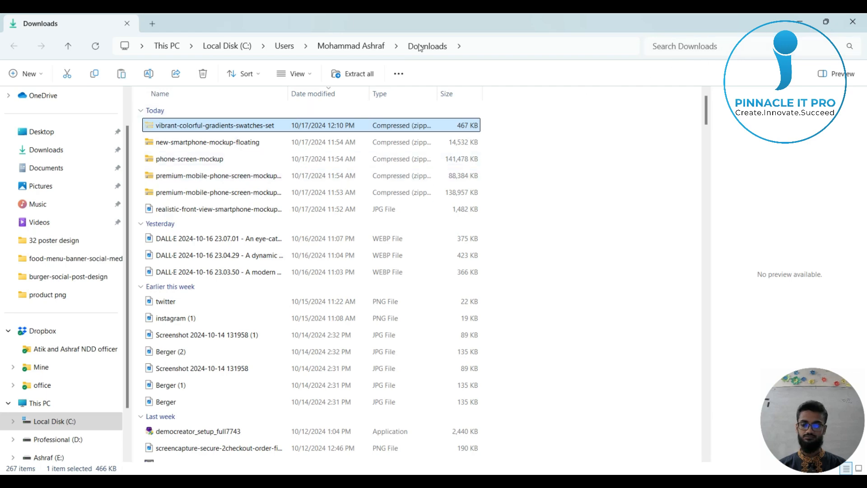
{"action": "left_click_drag", "start_coordinate": [524, 22], "coordinate": [460, 150]}
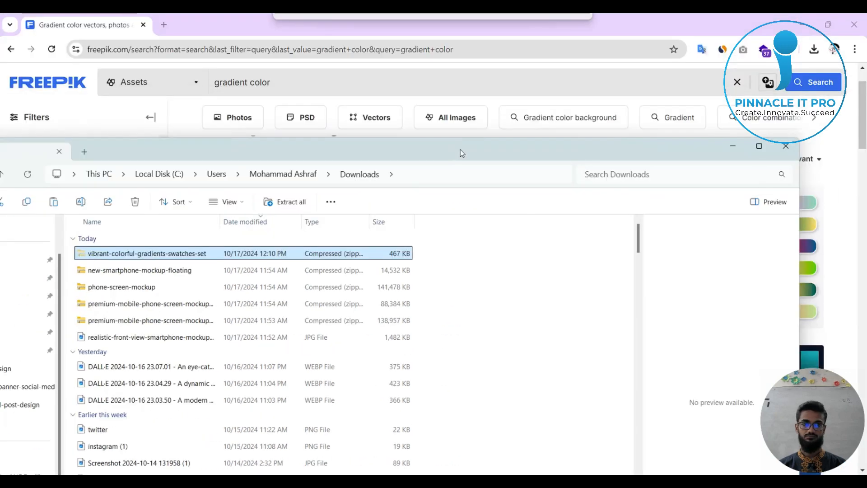
{"action": "left_click", "coordinate": [786, 148]}
Uncover the desktop by shrinking and minimizing the browser and Illustrator windows, and paste the copied archive there.
{"action": "double_click", "coordinate": [632, 16]}
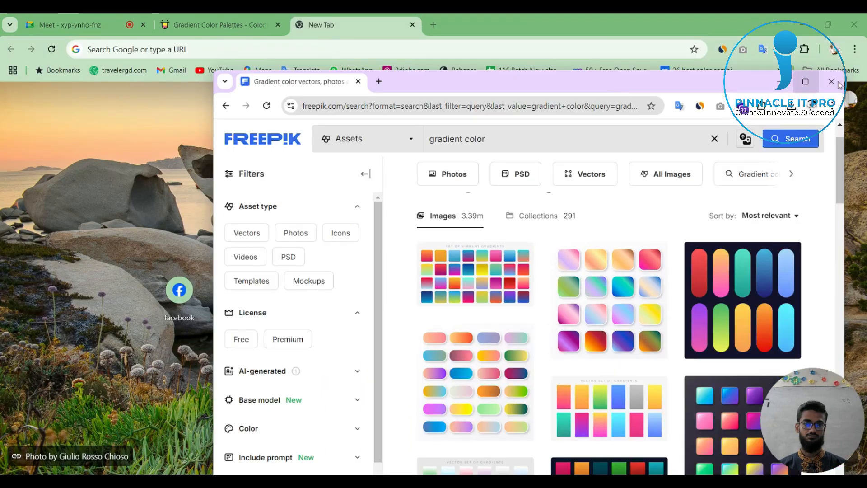
{"action": "left_click", "coordinate": [593, 33]}
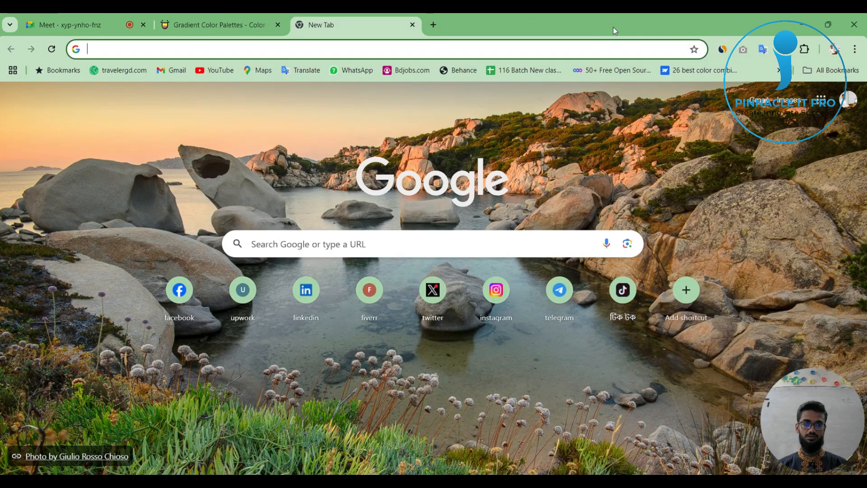
{"action": "double_click", "coordinate": [613, 26]}
{"action": "left_click", "coordinate": [784, 68]}
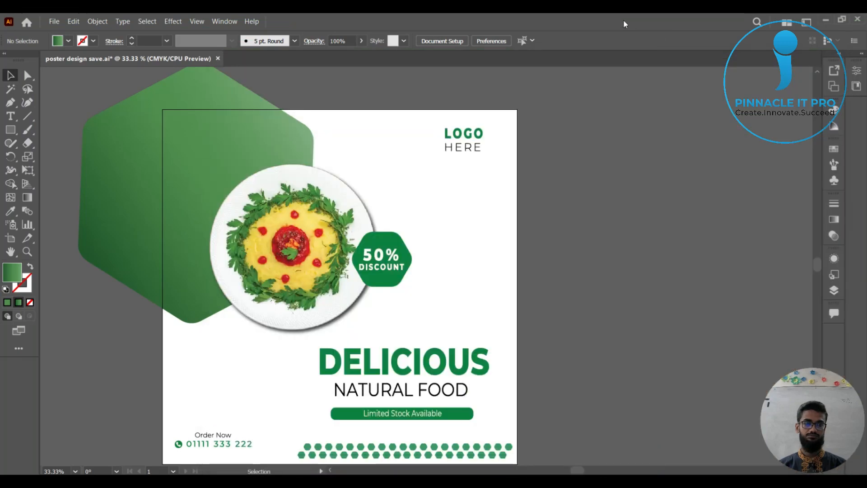
{"action": "double_click", "coordinate": [623, 20]}
{"action": "left_click", "coordinate": [565, 119]}
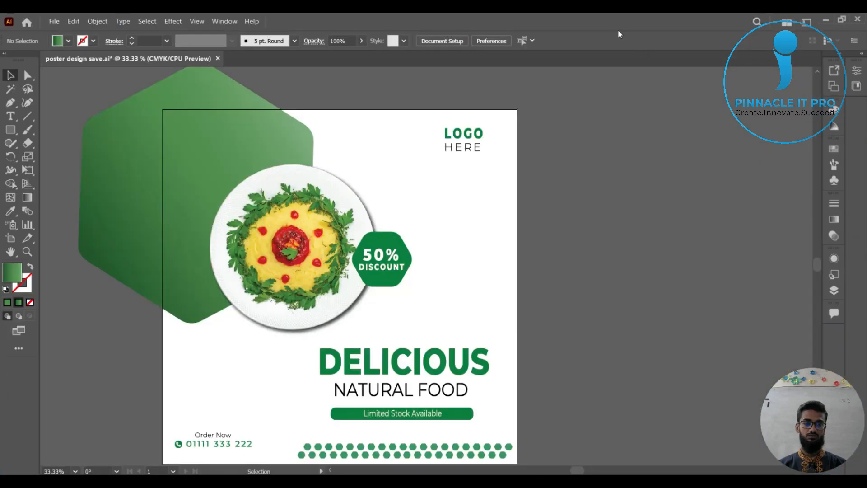
{"action": "double_click", "coordinate": [618, 29]}
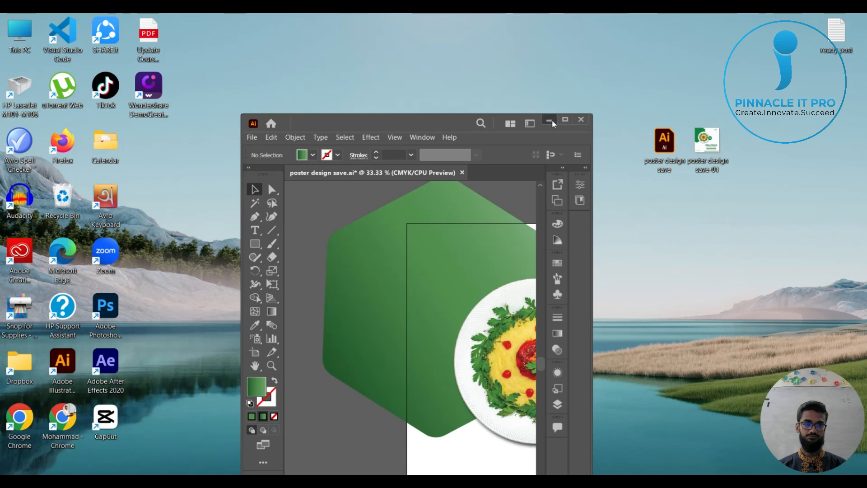
{"action": "left_click", "coordinate": [550, 119]}
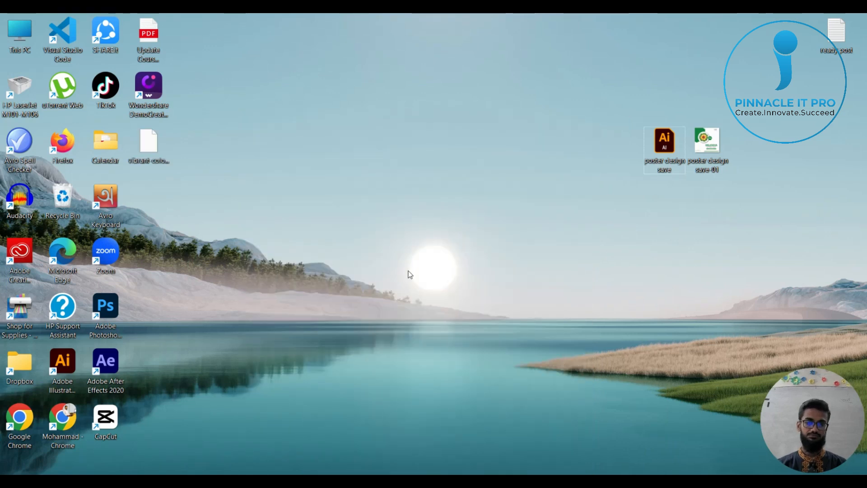
Move the swatches archive beside the poster design files and extract it into its own folder on the desktop.
{"action": "left_click_drag", "start_coordinate": [155, 149], "coordinate": [747, 143]}
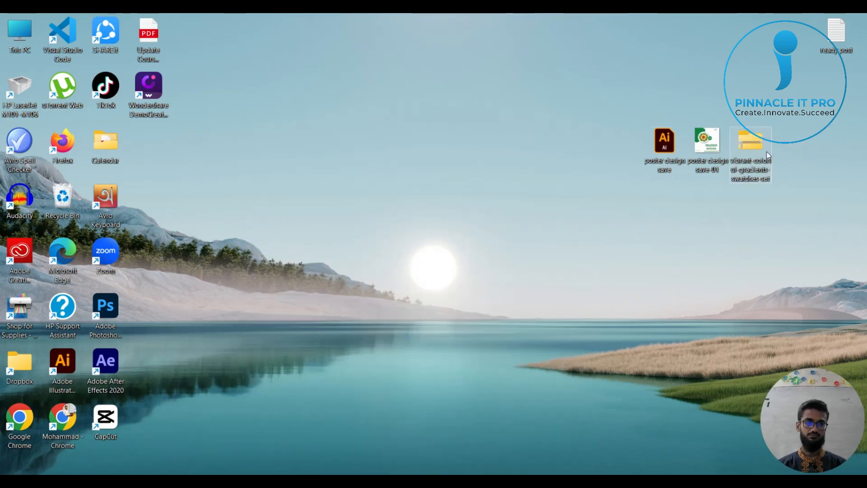
{"action": "right_click", "coordinate": [747, 142]}
{"action": "right_click", "coordinate": [746, 143]}
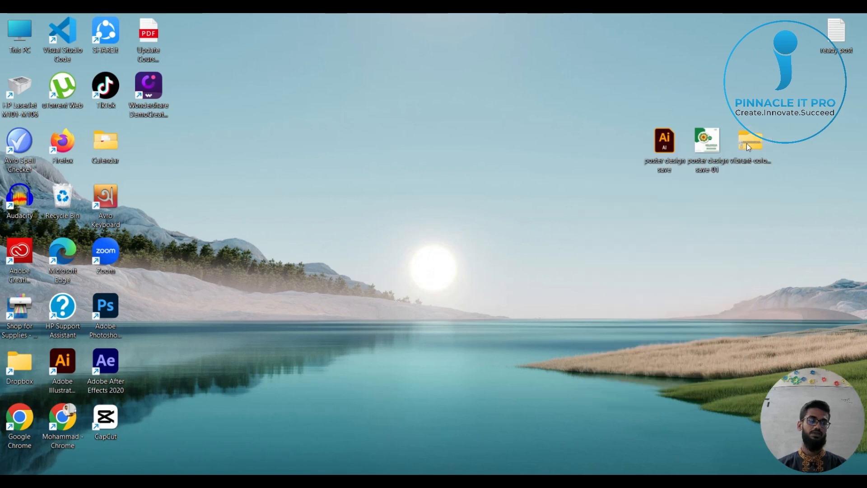
{"action": "right_click", "coordinate": [746, 145]}
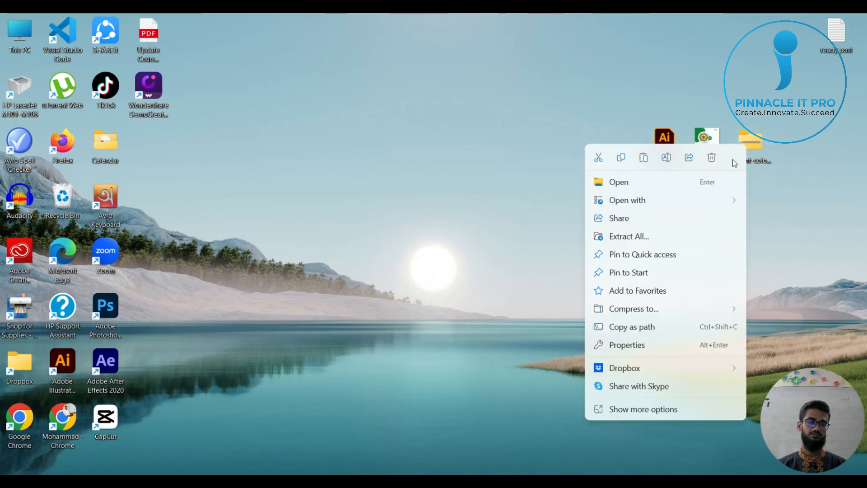
{"action": "left_click", "coordinate": [638, 242]}
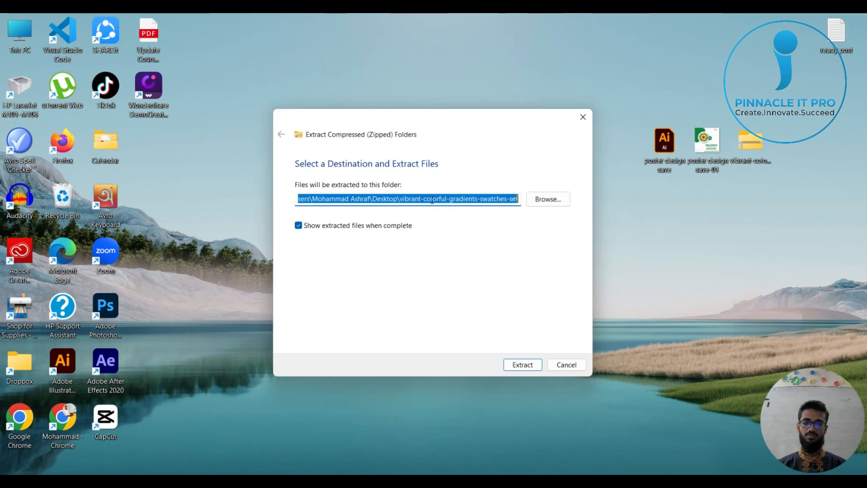
{"action": "left_click", "coordinate": [532, 363]}
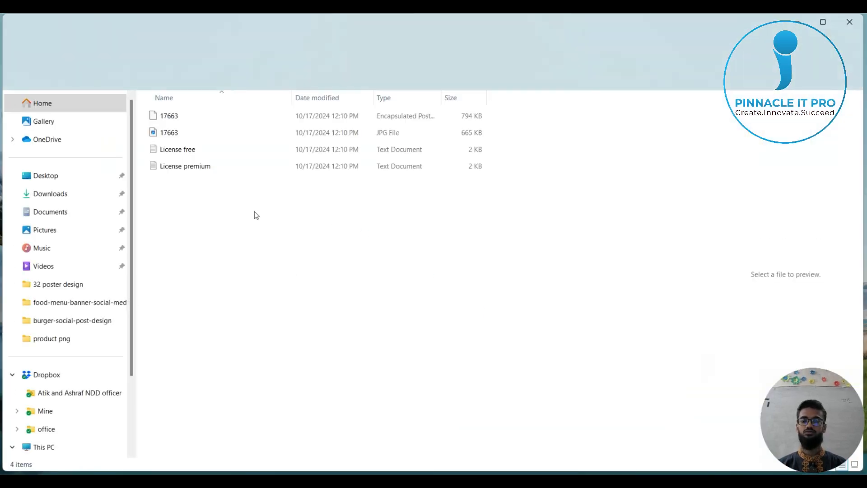
Place the extracted 17663 JPG of gradient swatches into the poster document in Illustrator and maximize its window.
{"action": "left_click", "coordinate": [170, 132]}
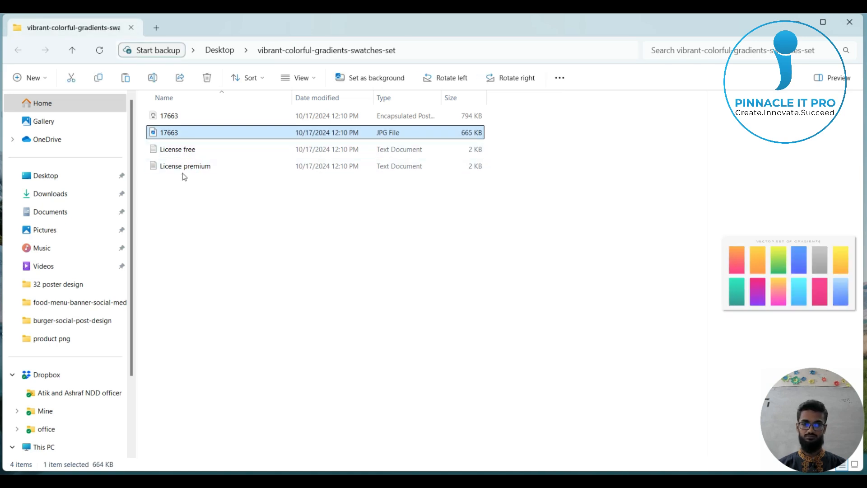
{"action": "left_click_drag", "start_coordinate": [162, 135], "coordinate": [454, 364]}
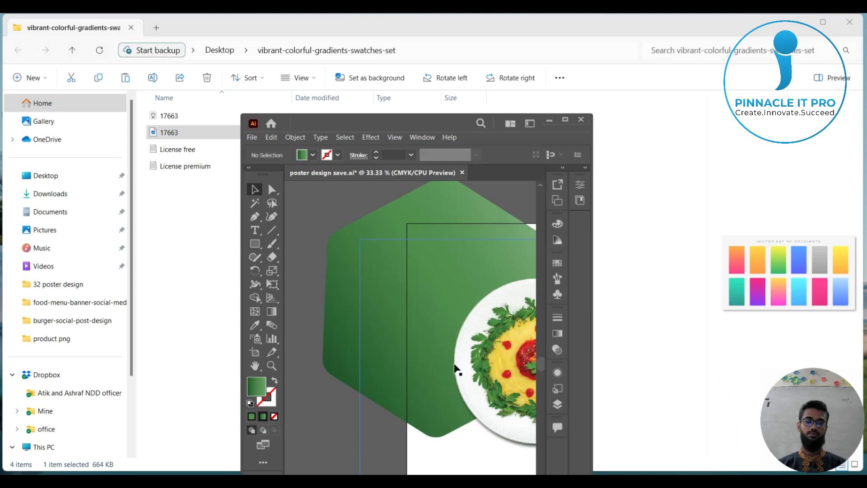
{"action": "left_click", "coordinate": [566, 120]}
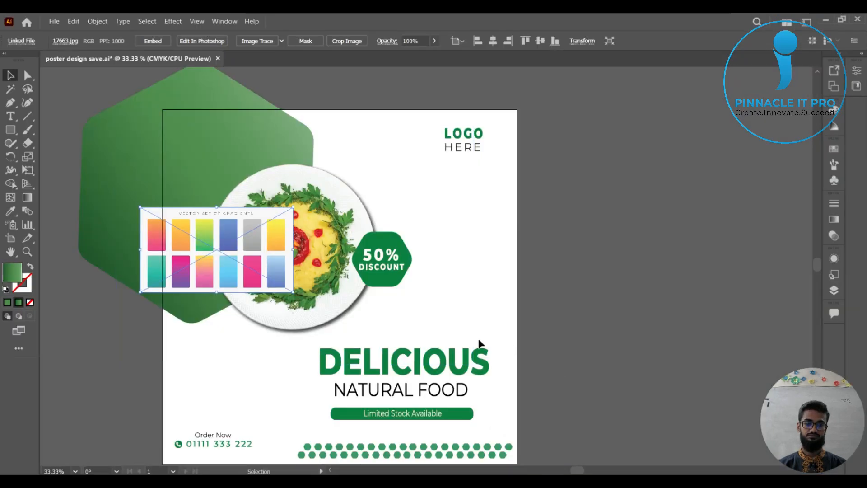
Enlarge the placed gradient swatch image to a comfortable sampling size and position it over the upper right of the poster.
{"action": "left_click_drag", "start_coordinate": [586, 265], "coordinate": [612, 269]}
{"action": "left_click_drag", "start_coordinate": [237, 247], "coordinate": [655, 210]}
{"action": "left_click_drag", "start_coordinate": [658, 261], "coordinate": [741, 445]}
{"action": "left_click_drag", "start_coordinate": [334, 337], "coordinate": [467, 414]}
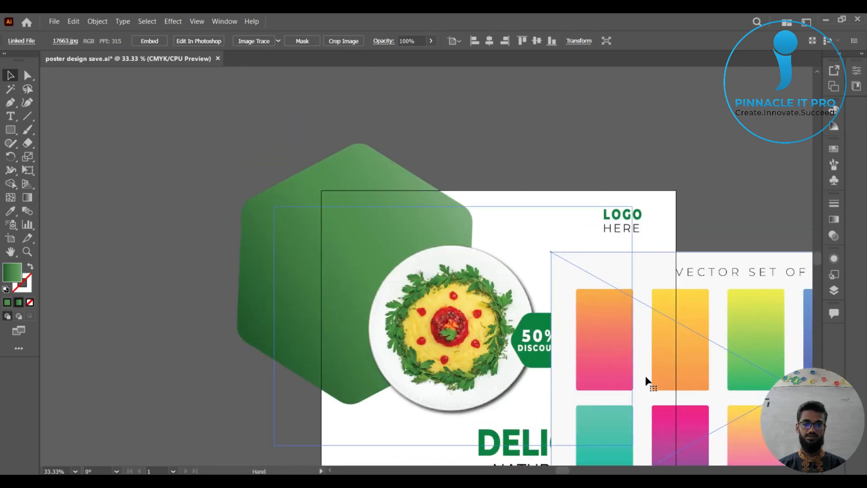
{"action": "left_click_drag", "start_coordinate": [672, 370], "coordinate": [622, 234]}
{"action": "left_click_drag", "start_coordinate": [737, 310], "coordinate": [585, 291]}
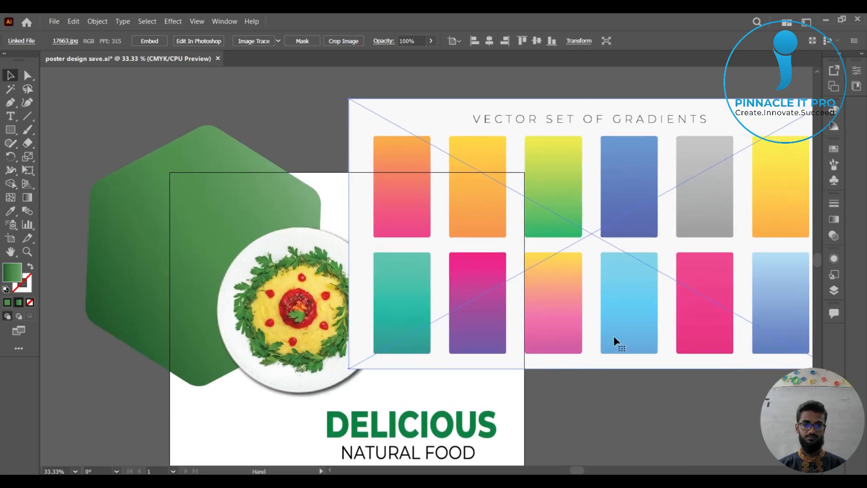
Shift the swatch image slightly down and right, away from the hexagon, and embed it in the document.
{"action": "left_click", "coordinate": [658, 403]}
{"action": "left_click", "coordinate": [658, 276]}
{"action": "left_click", "coordinate": [682, 422]}
{"action": "left_click", "coordinate": [623, 313]}
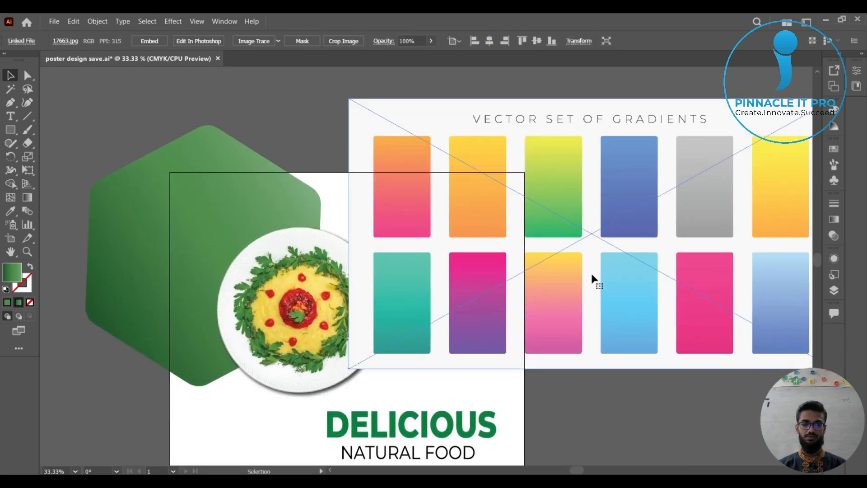
{"action": "left_click_drag", "start_coordinate": [691, 271], "coordinate": [603, 298]}
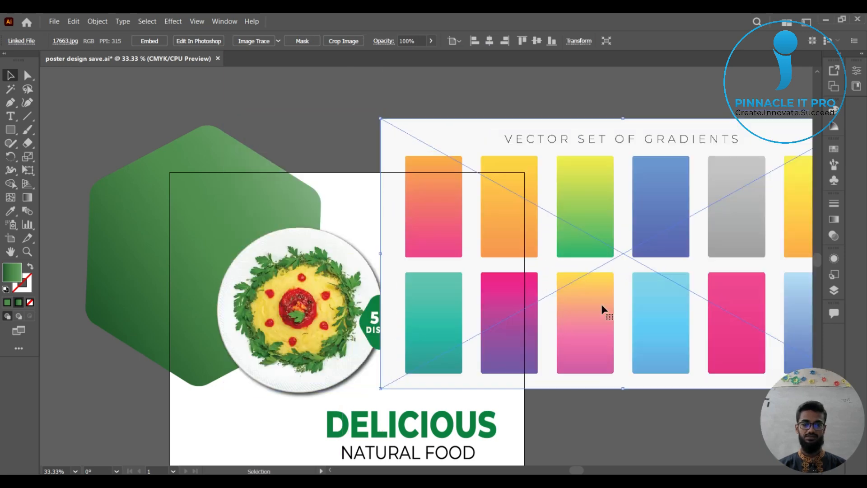
{"action": "left_click", "coordinate": [634, 409]}
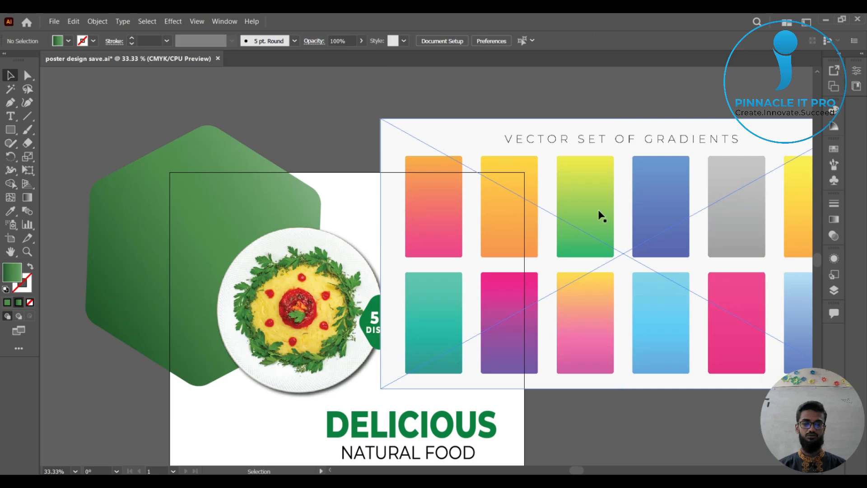
{"action": "left_click", "coordinate": [387, 144]}
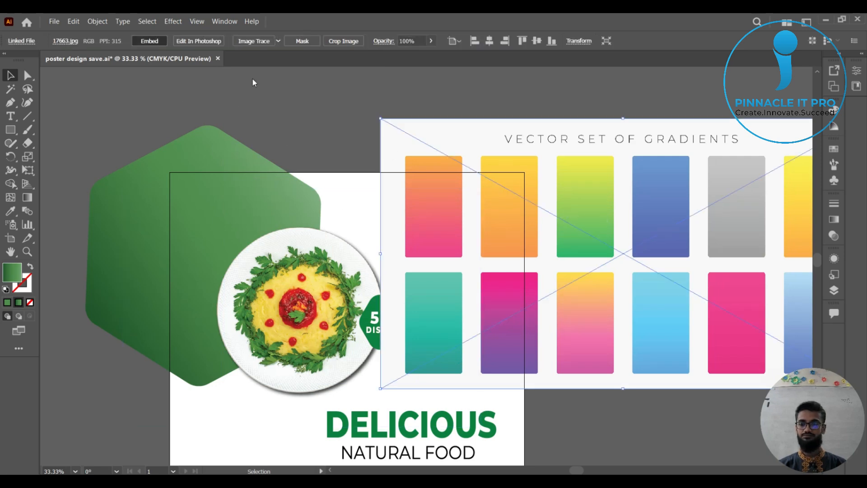
{"action": "key", "text": "ctrl+shift+a"}
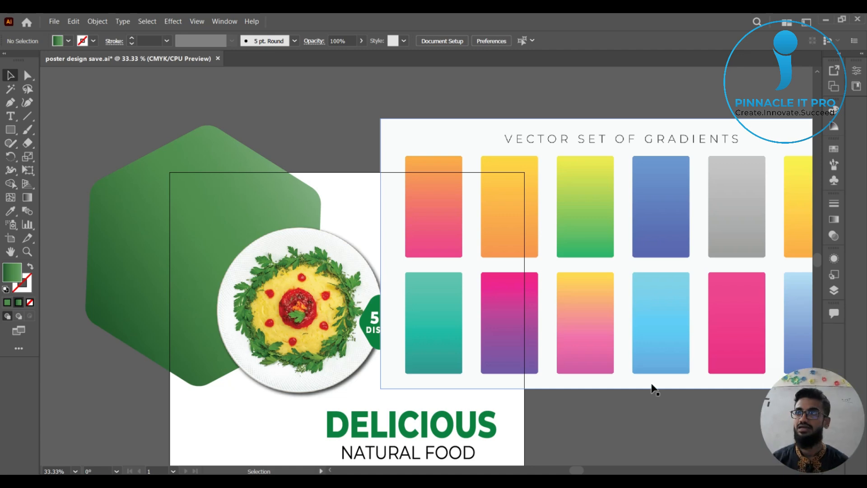
Recolour the hexagon's first gradient stop with the green sampled from the lower end of the yellow-green swatch.
{"action": "left_click", "coordinate": [613, 240]}
{"action": "left_click_drag", "start_coordinate": [605, 392], "coordinate": [139, 180]}
{"action": "left_click", "coordinate": [139, 181]}
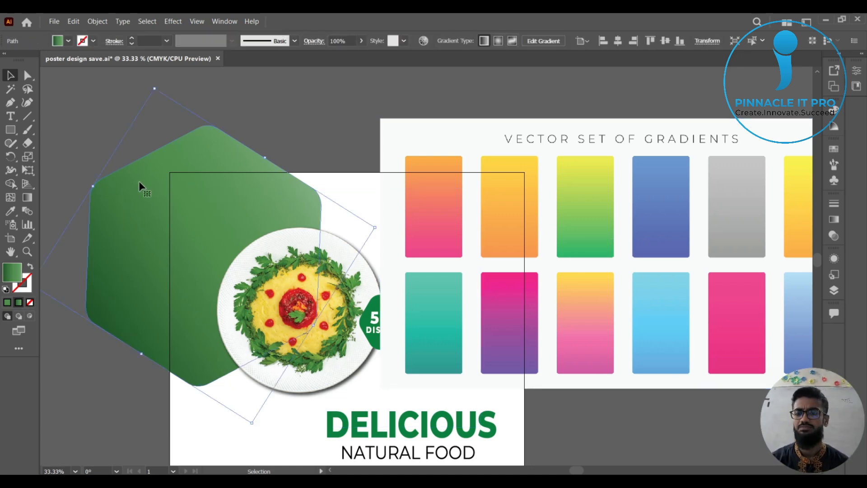
{"action": "left_click", "coordinate": [833, 219]}
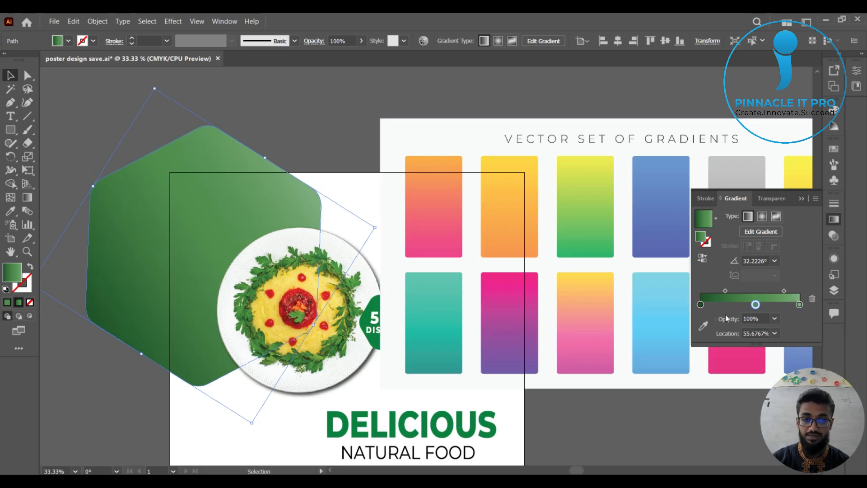
{"action": "left_click", "coordinate": [701, 305]}
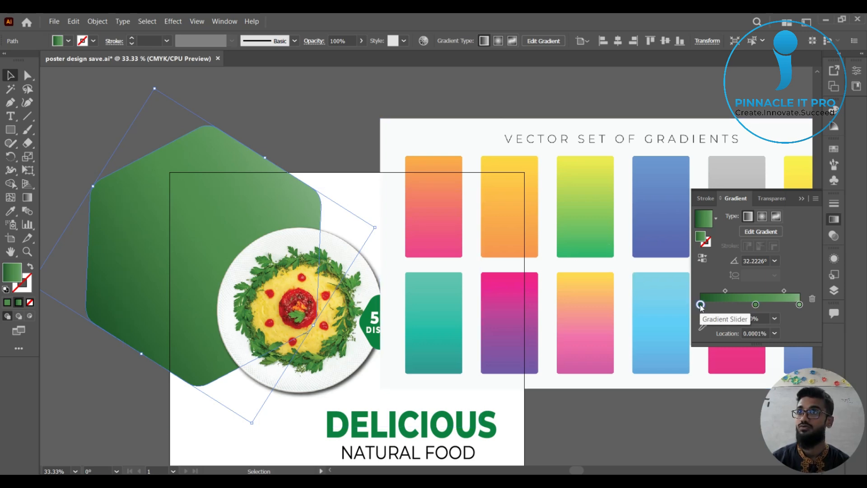
{"action": "left_click", "coordinate": [703, 327]}
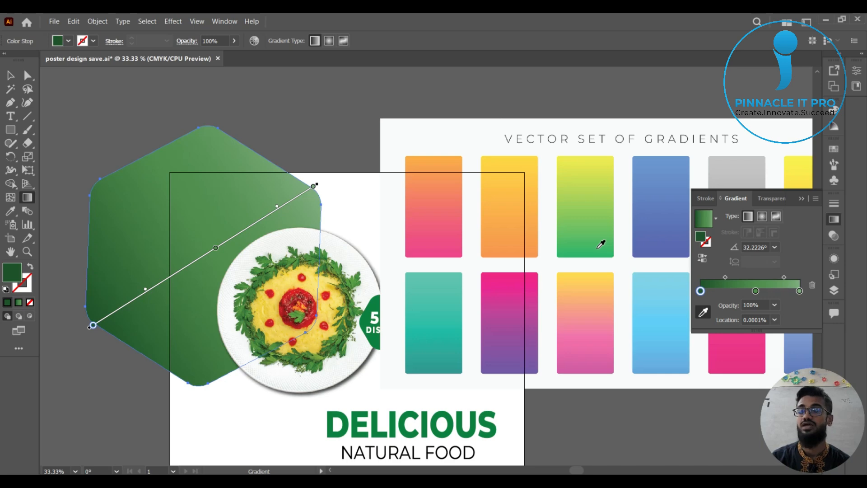
{"action": "left_click", "coordinate": [586, 246]}
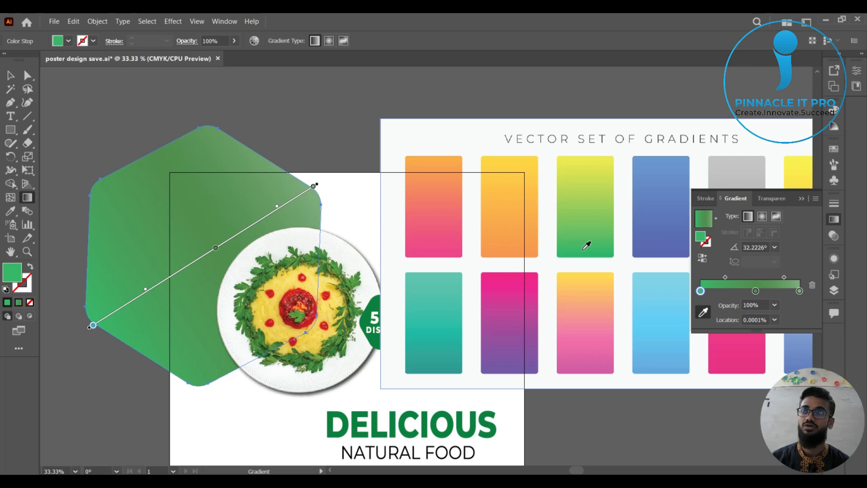
Recolour the hexagon gradient's middle stop with light green and its end stop with yellow, both sampled from the yellow-green swatch.
{"action": "left_click", "coordinate": [755, 291]}
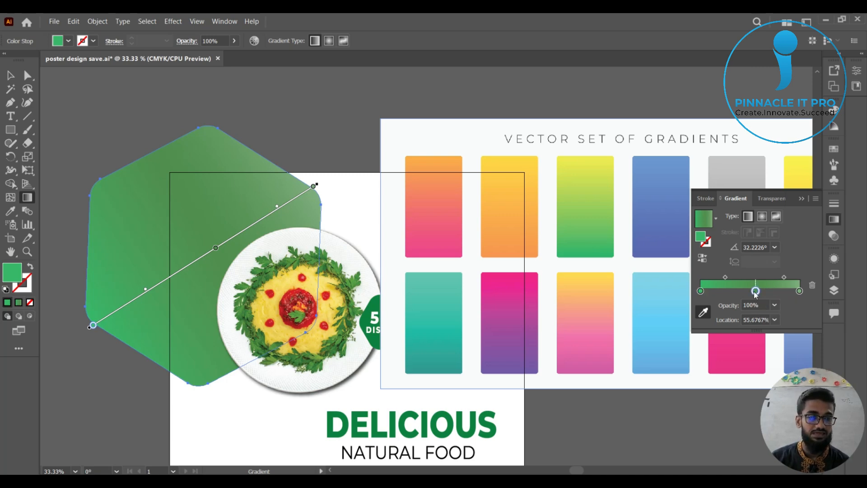
{"action": "left_click", "coordinate": [703, 312]}
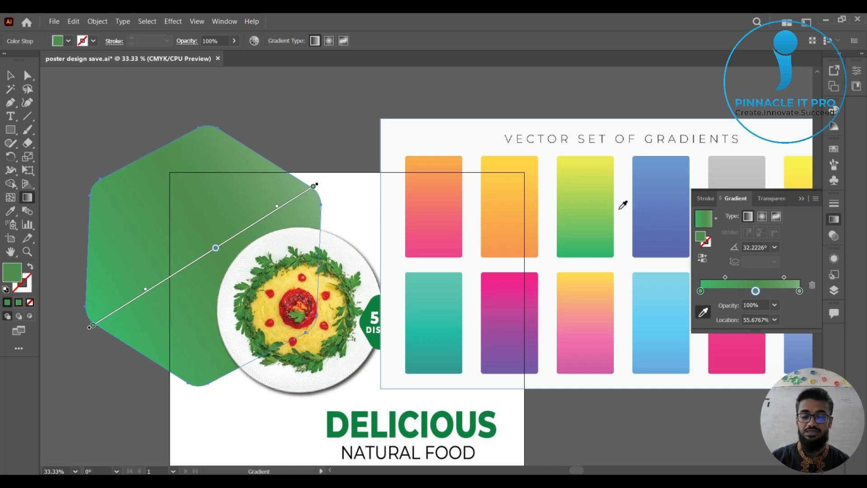
{"action": "left_click", "coordinate": [586, 206]}
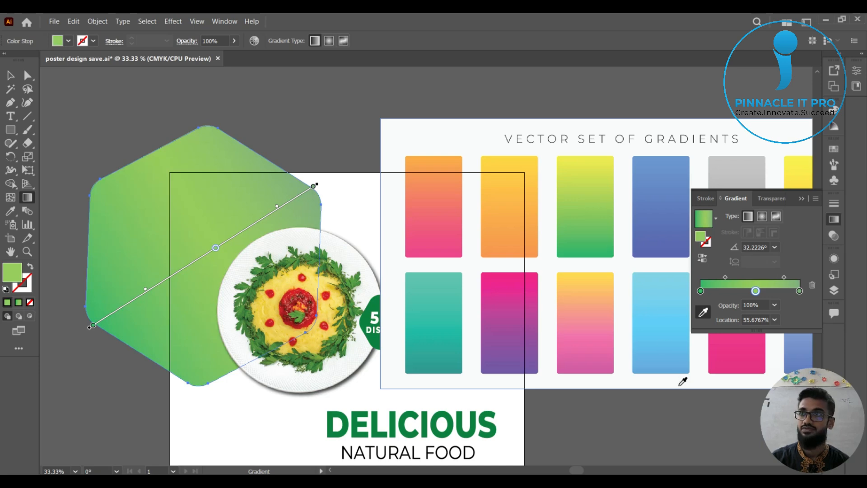
{"action": "left_click", "coordinate": [799, 291]}
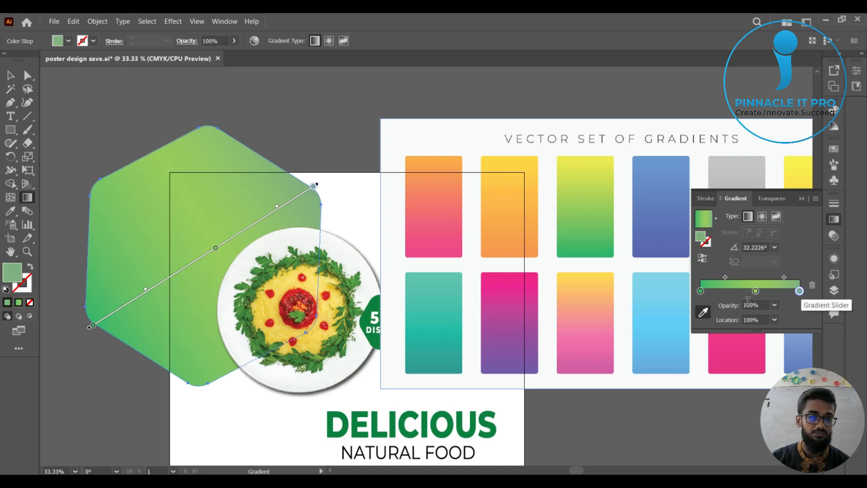
{"action": "left_click", "coordinate": [703, 313]}
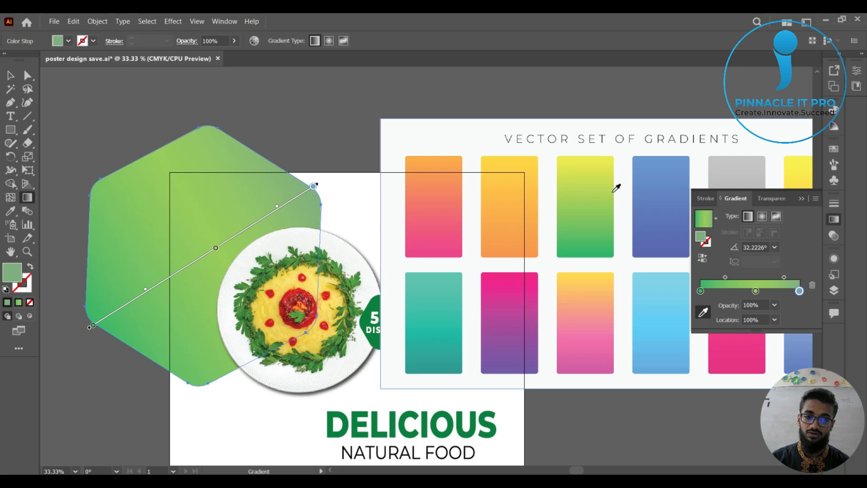
{"action": "left_click", "coordinate": [587, 158]}
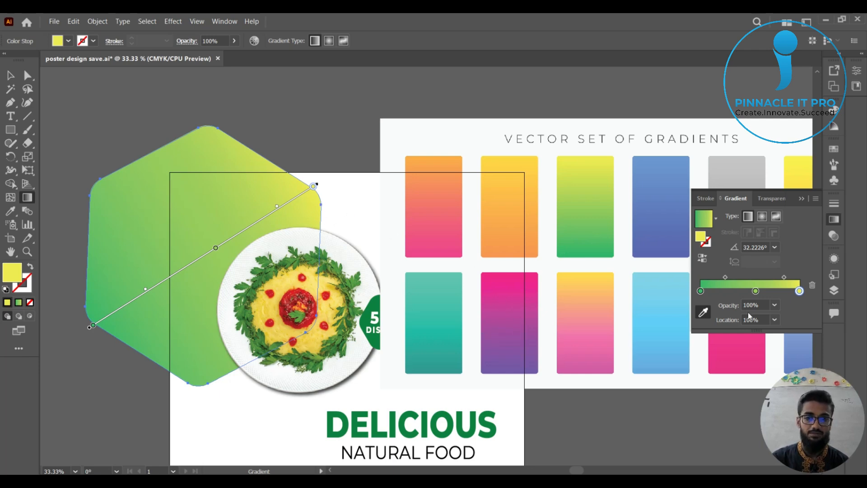
Recolour the hexagon's three gradient stops with purple, magenta-purple and pink sampled from bottom to top of the pink-to-purple swatch.
{"action": "left_click", "coordinate": [701, 291]}
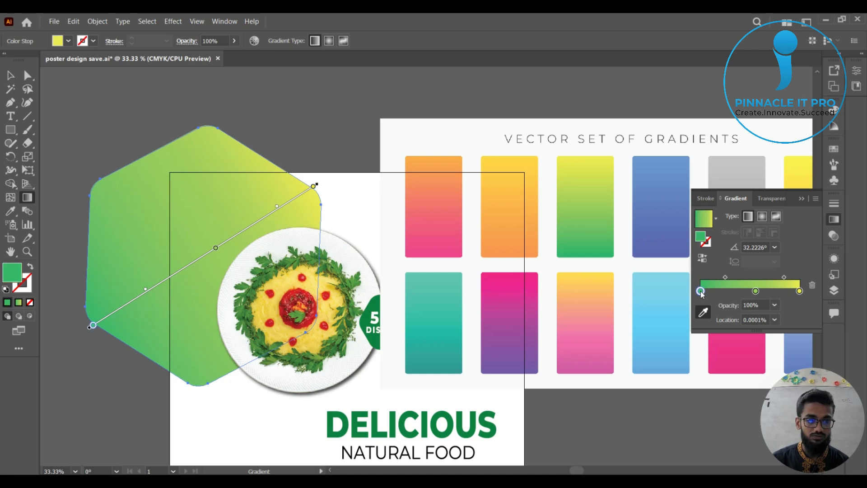
{"action": "left_click", "coordinate": [514, 360]}
{"action": "left_click", "coordinate": [755, 291]}
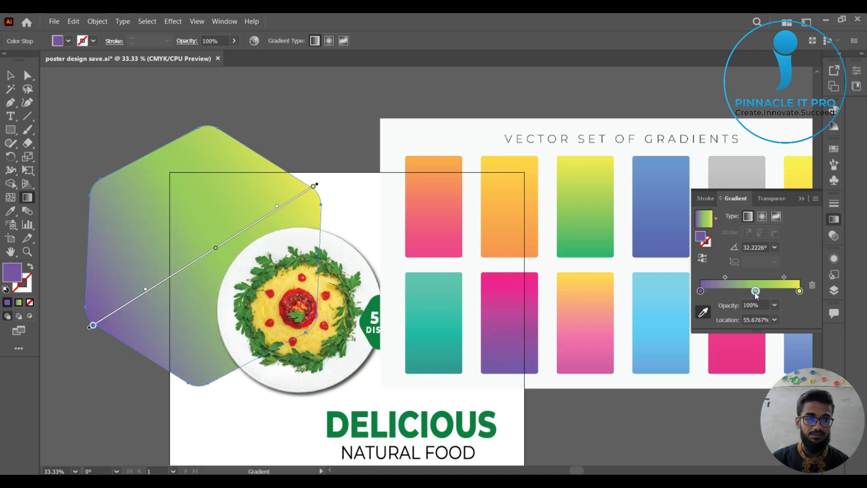
{"action": "left_click", "coordinate": [703, 311]}
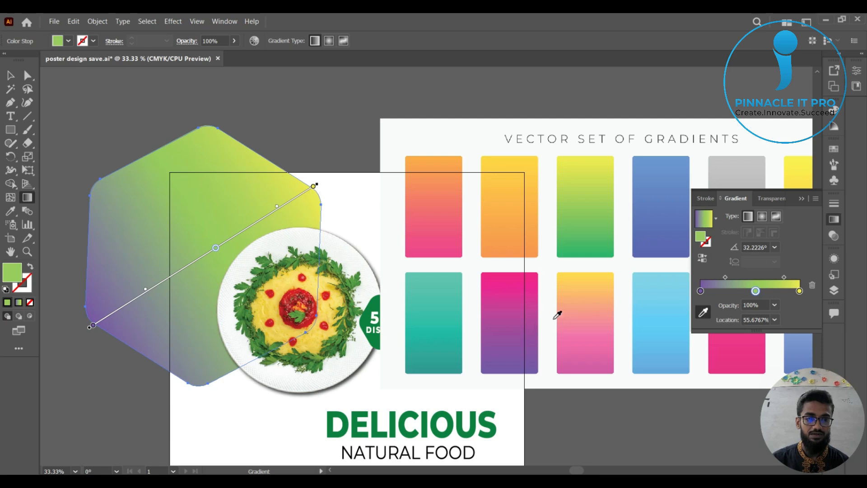
{"action": "left_click", "coordinate": [510, 319]}
{"action": "left_click", "coordinate": [799, 291]}
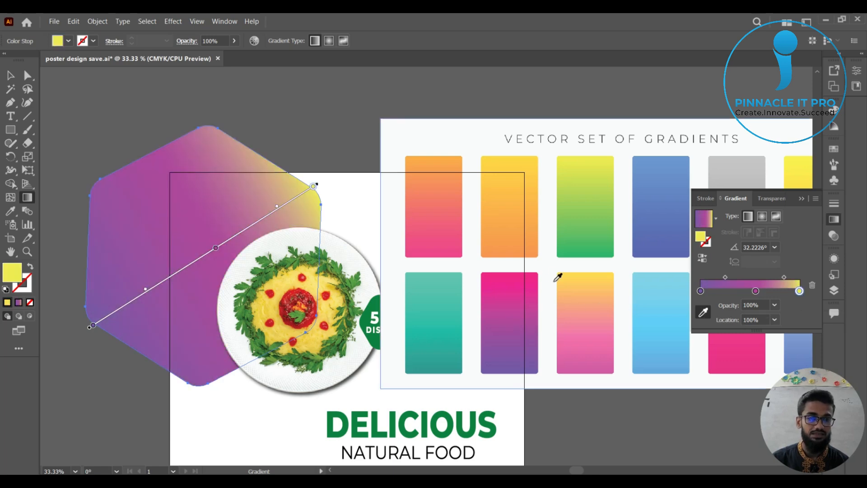
{"action": "left_click", "coordinate": [514, 276]}
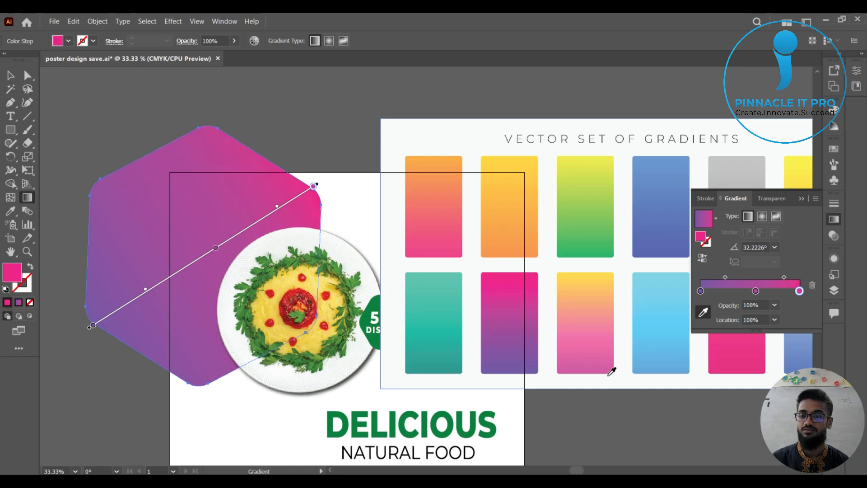
{"action": "left_click", "coordinate": [801, 198]}
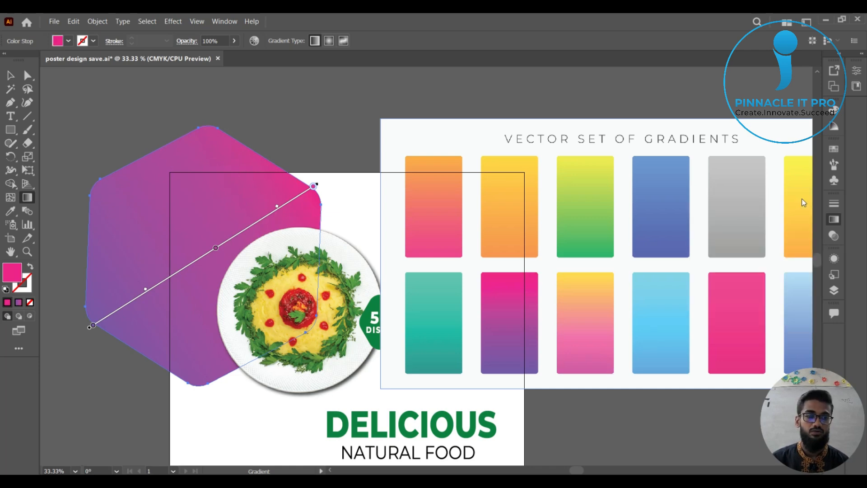
Delete the gradient swatch image from the document.
{"action": "left_click", "coordinate": [10, 76]}
{"action": "left_click", "coordinate": [638, 170]}
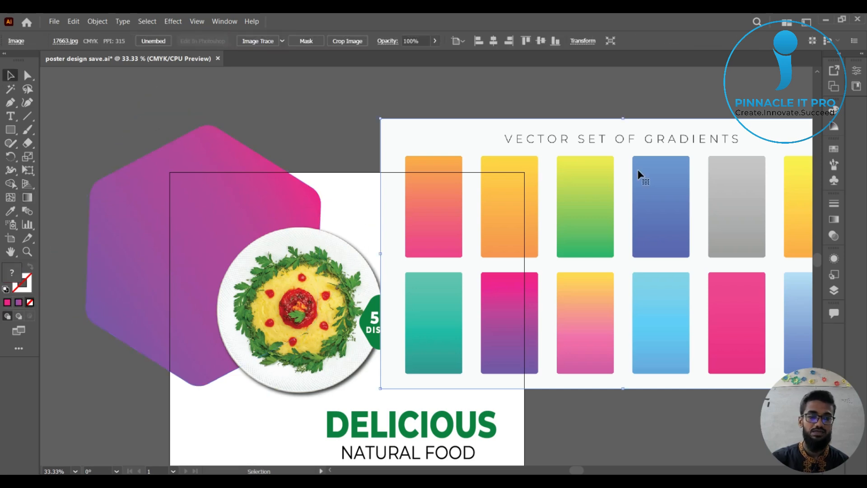
{"action": "key", "text": "Delete"}
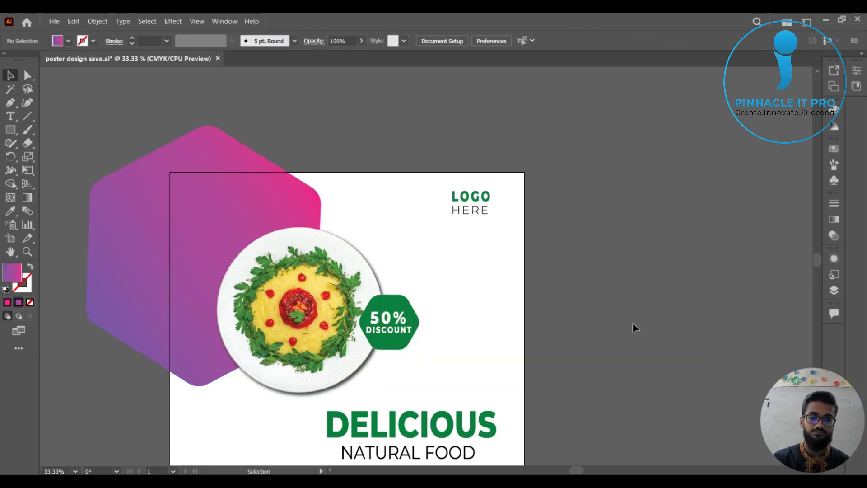
{"action": "scroll", "coordinate": [632, 324], "scroll_direction": "down", "scroll_amount": 1}
{"action": "left_click_drag", "start_coordinate": [628, 337], "coordinate": [646, 266]}
{"action": "scroll", "coordinate": [604, 260], "scroll_direction": "up", "scroll_amount": 1}
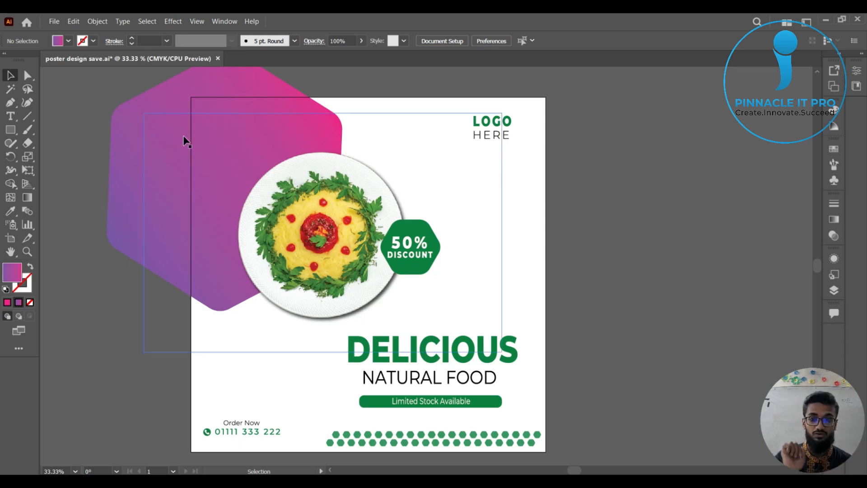
{"action": "scroll", "coordinate": [199, 139], "scroll_direction": "up", "scroll_amount": 1}
{"action": "left_click", "coordinate": [213, 84]}
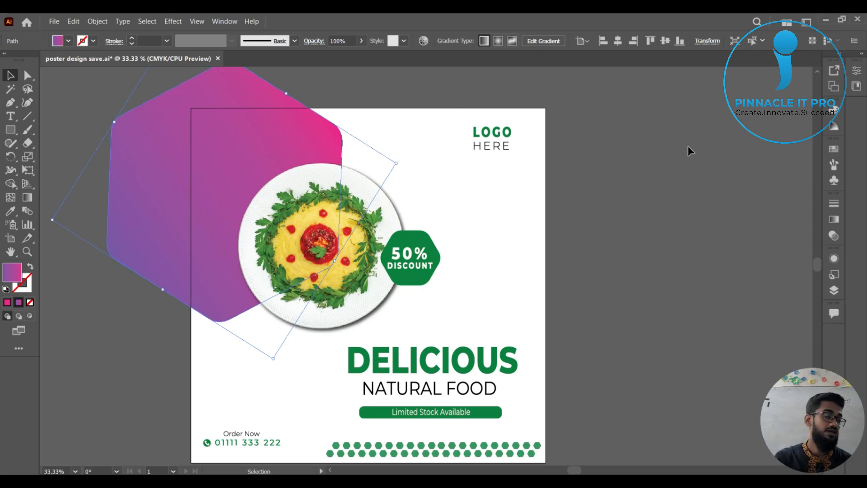
{"action": "left_click", "coordinate": [665, 199]}
{"action": "left_click", "coordinate": [183, 102]}
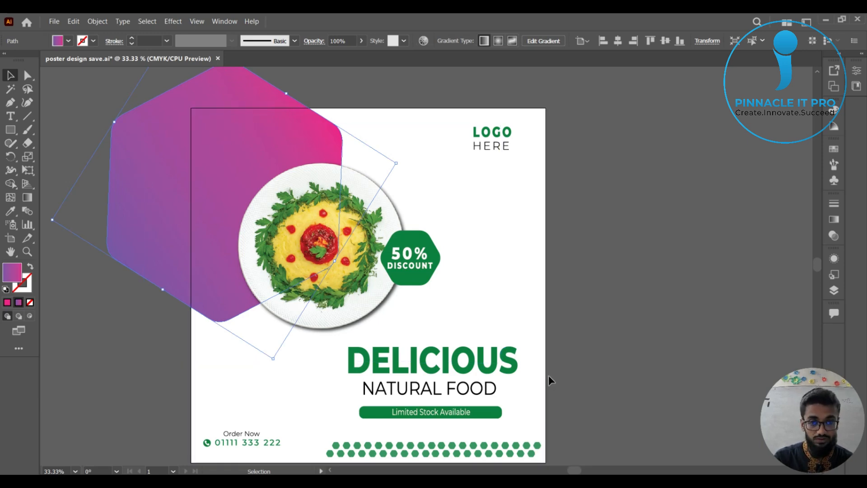
{"action": "key", "text": "space"}
{"action": "left_click_drag", "start_coordinate": [524, 404], "coordinate": [540, 381]}
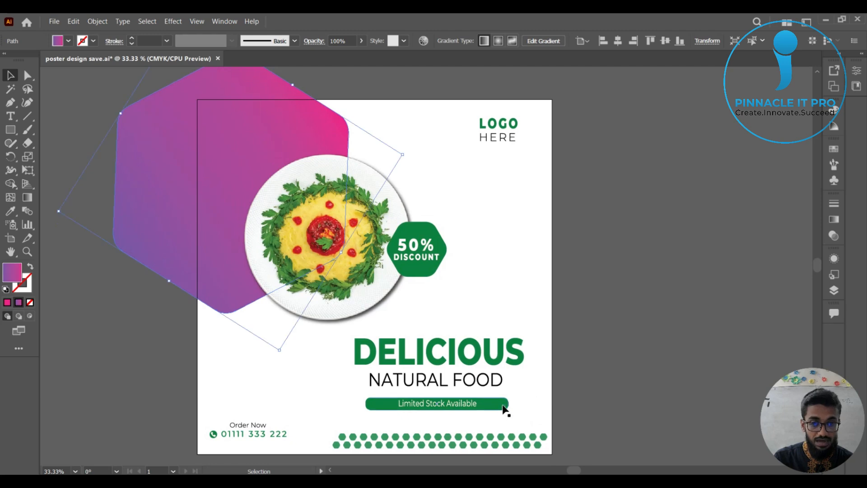
{"action": "left_click", "coordinate": [505, 408]}
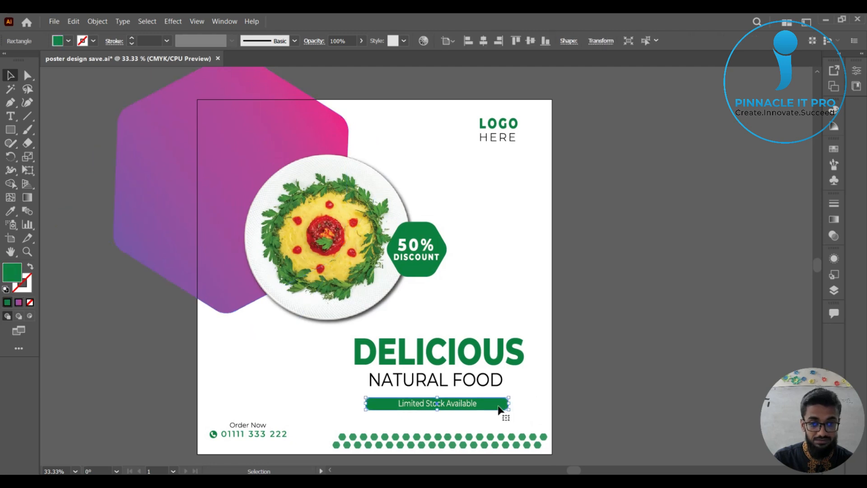
{"action": "left_click_drag", "start_coordinate": [503, 409], "coordinate": [637, 226]}
{"action": "key", "text": "ctrl+z"}
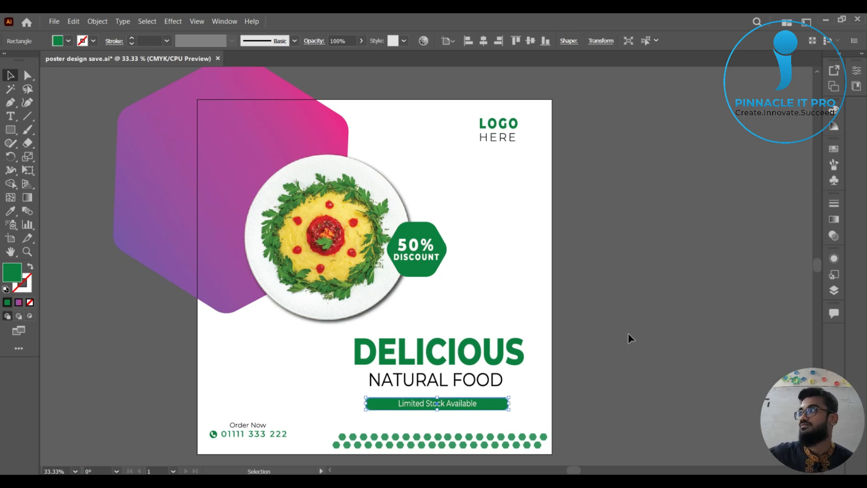
{"action": "left_click_drag", "start_coordinate": [508, 354], "coordinate": [193, 96]}
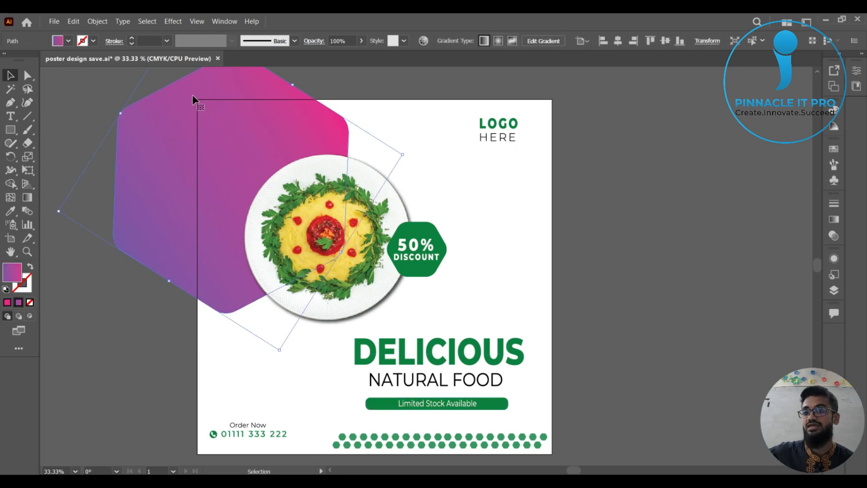
{"action": "left_click", "coordinate": [503, 406]}
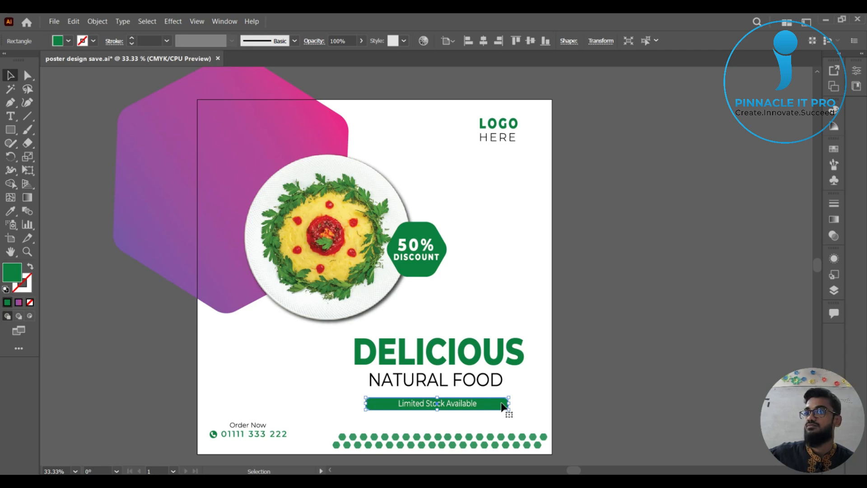
{"action": "left_click", "coordinate": [635, 243]}
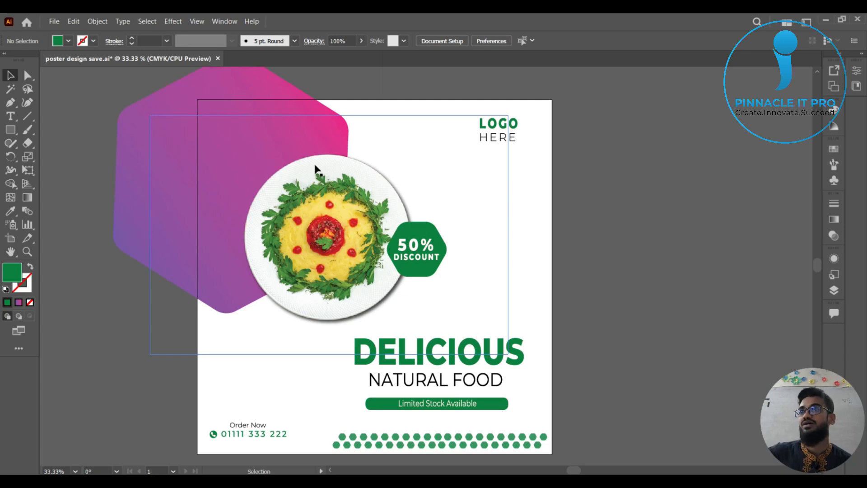
Try to copy the large hexagon's purple-to-pink gradient onto the "Limited Stock Available" bar with the Eyedropper, sampling inside the hexagon, and undo it.
{"action": "left_click", "coordinate": [245, 77]}
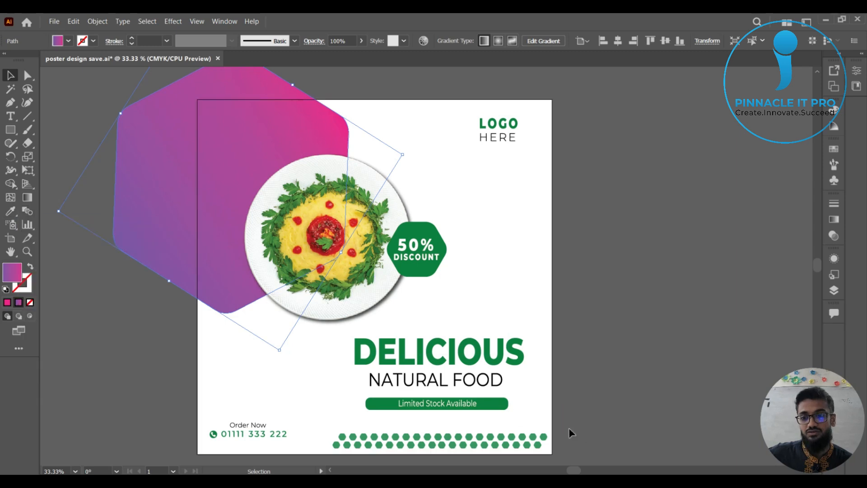
{"action": "left_click", "coordinate": [504, 405]}
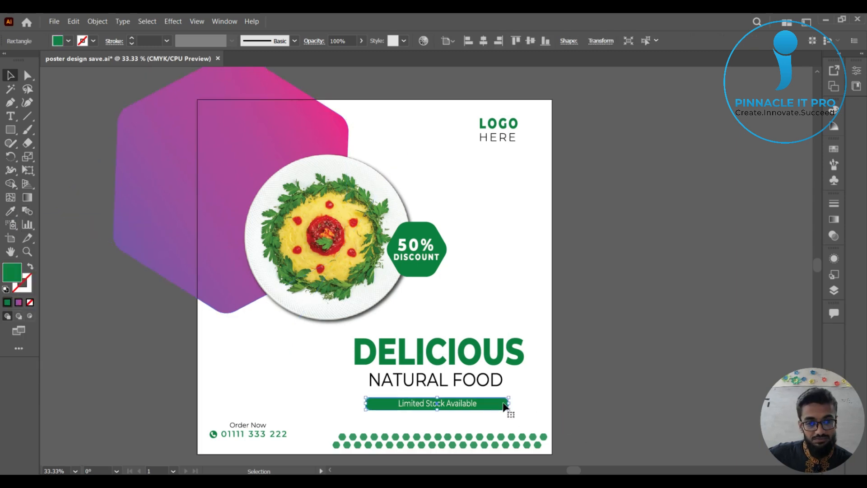
{"action": "left_click", "coordinate": [11, 211]}
{"action": "left_click", "coordinate": [240, 151]}
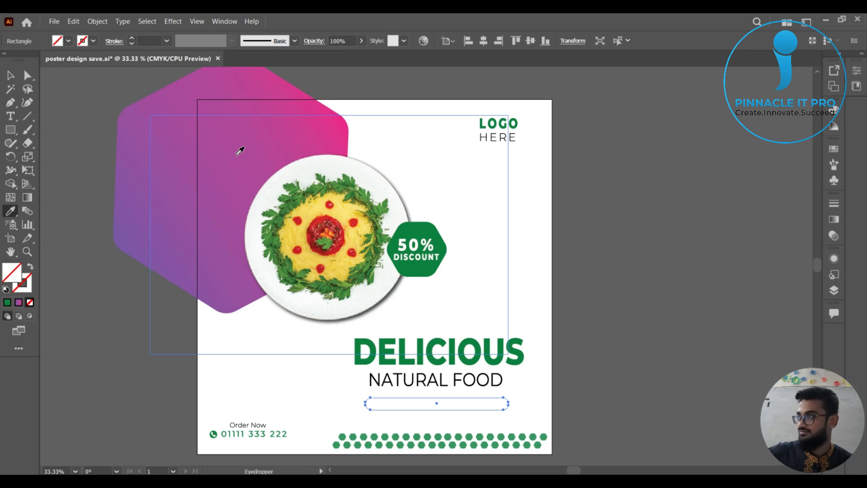
{"action": "key", "text": "ctrl+z"}
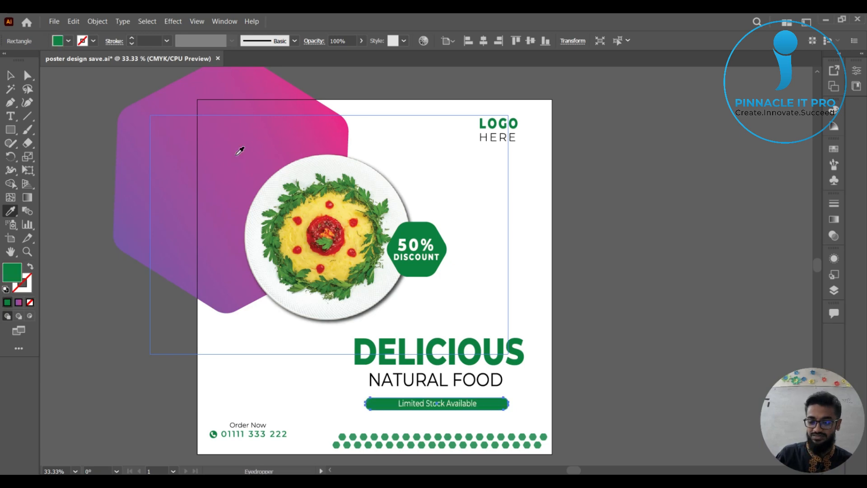
{"action": "left_click", "coordinate": [10, 76]}
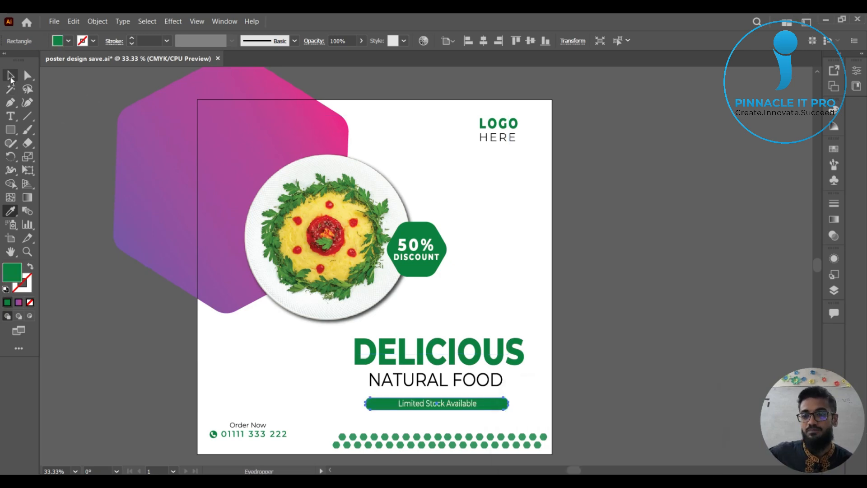
In the Eyedropper options, exclude the top-level Transparency attribute under Appearance from what the tool picks up.
{"action": "double_click", "coordinate": [13, 212]}
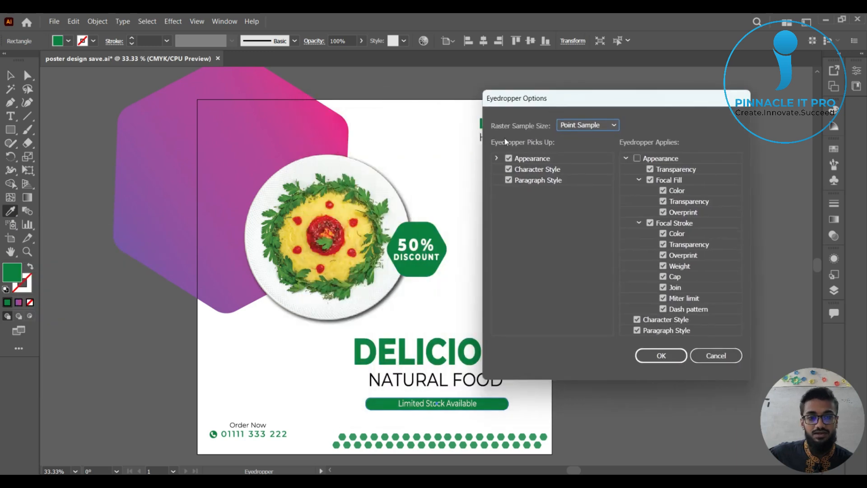
{"action": "left_click", "coordinate": [497, 158]}
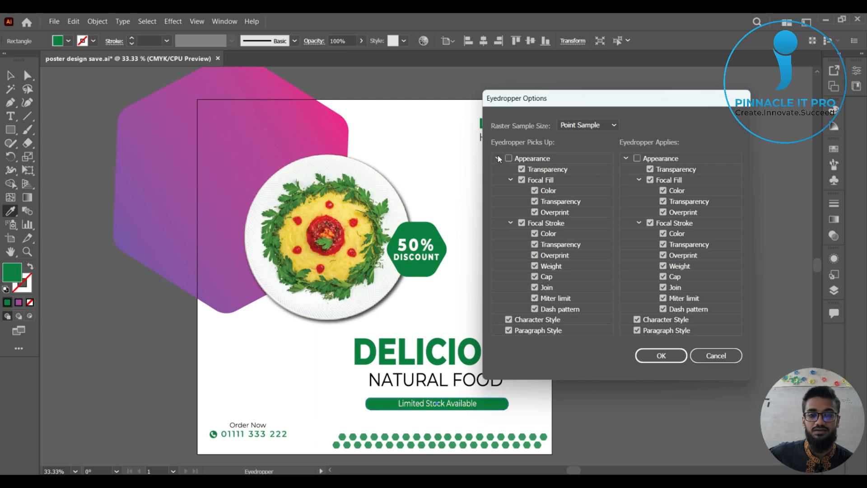
{"action": "left_click", "coordinate": [496, 158]}
{"action": "left_click", "coordinate": [496, 158]}
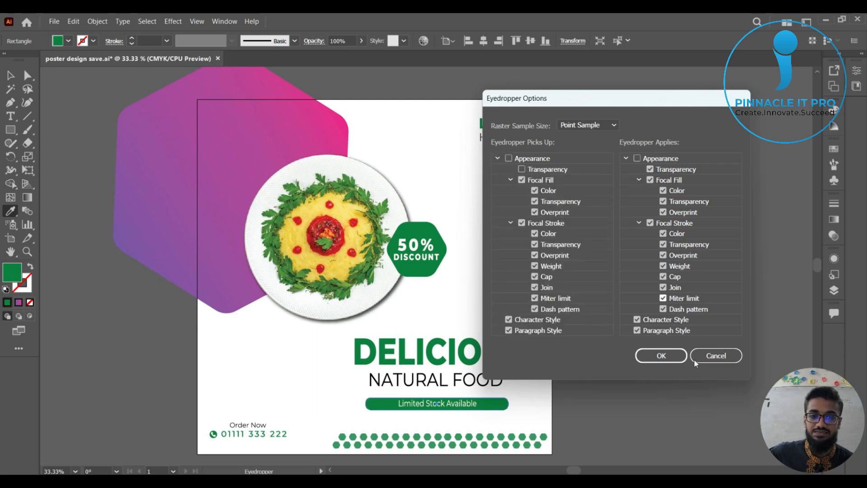
{"action": "left_click", "coordinate": [673, 354]}
{"action": "key", "text": "v"}
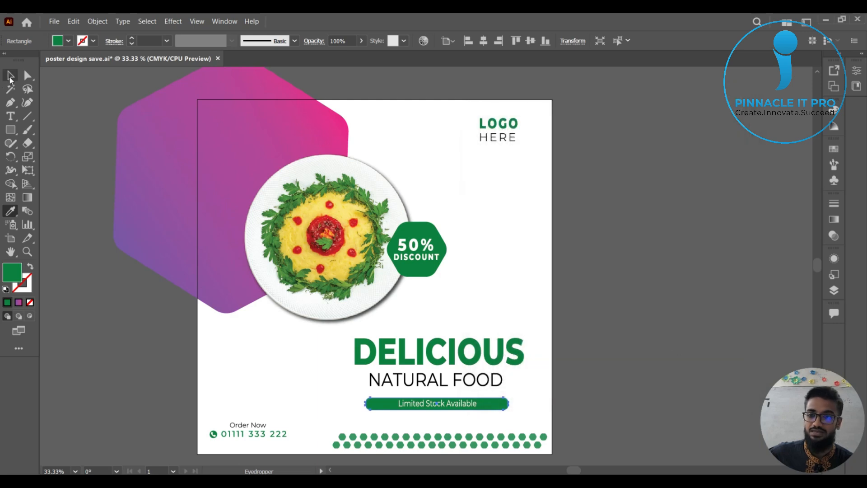
Fill the "Limited Stock Available" bar with the large hexagon's purple-to-pink gradient, sampled near the artboard's upper edge with the Eyedropper.
{"action": "left_click", "coordinate": [527, 405]}
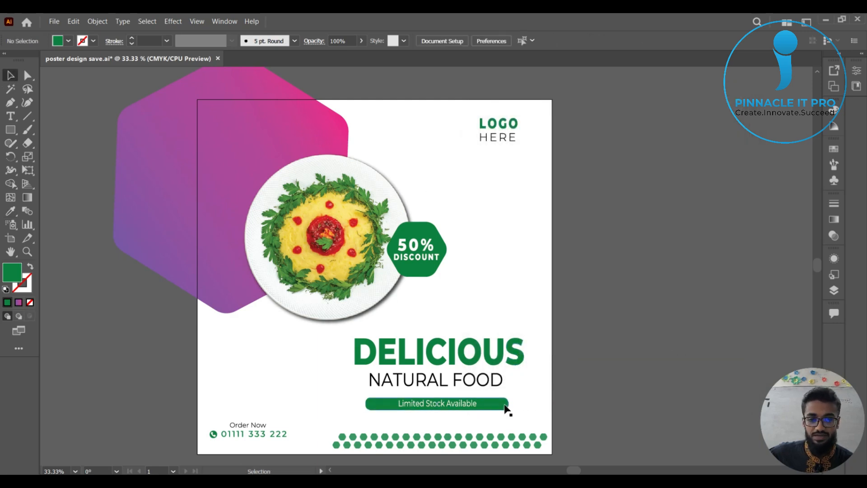
{"action": "left_click", "coordinate": [504, 406]}
{"action": "left_click", "coordinate": [14, 212]}
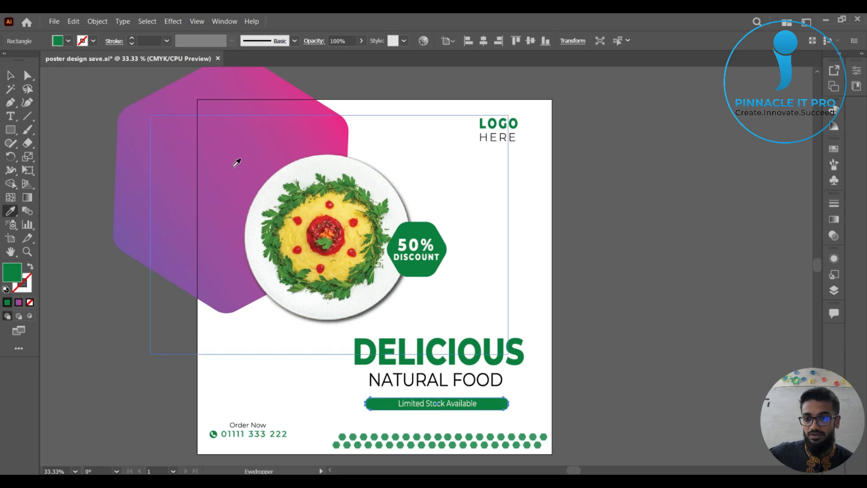
{"action": "left_click", "coordinate": [229, 159]}
{"action": "left_click", "coordinate": [221, 101]}
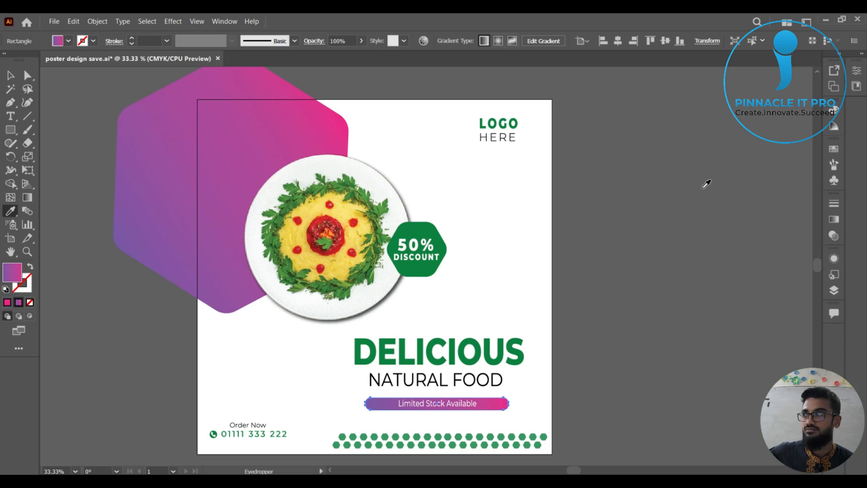
{"action": "left_click", "coordinate": [11, 75]}
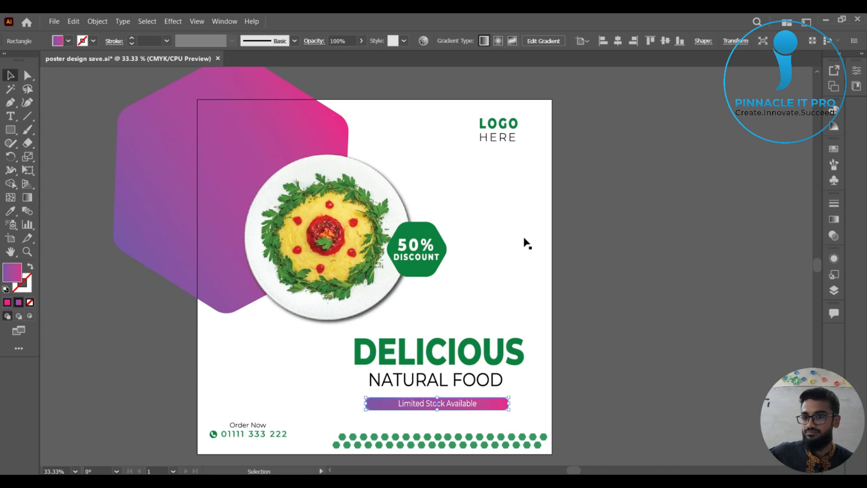
{"action": "left_click", "coordinate": [623, 276]}
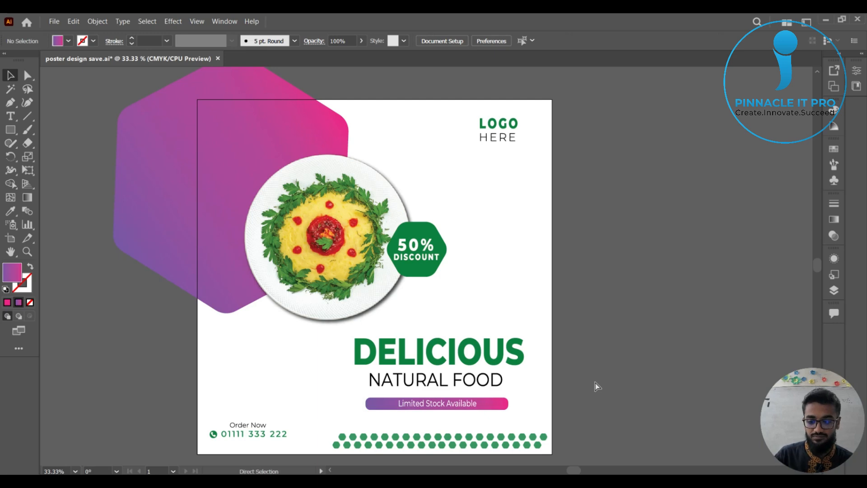
Re-enable the full Appearance set in what the Eyedropper picks up.
{"action": "double_click", "coordinate": [9, 213]}
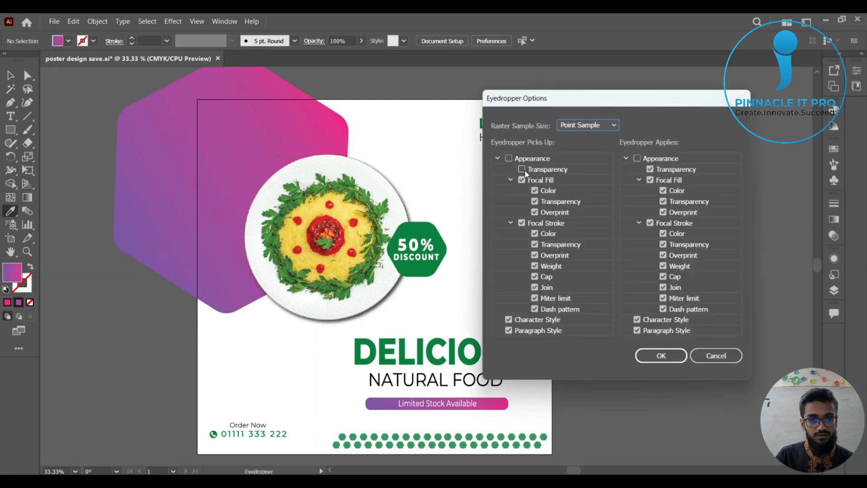
{"action": "left_click", "coordinate": [509, 158]}
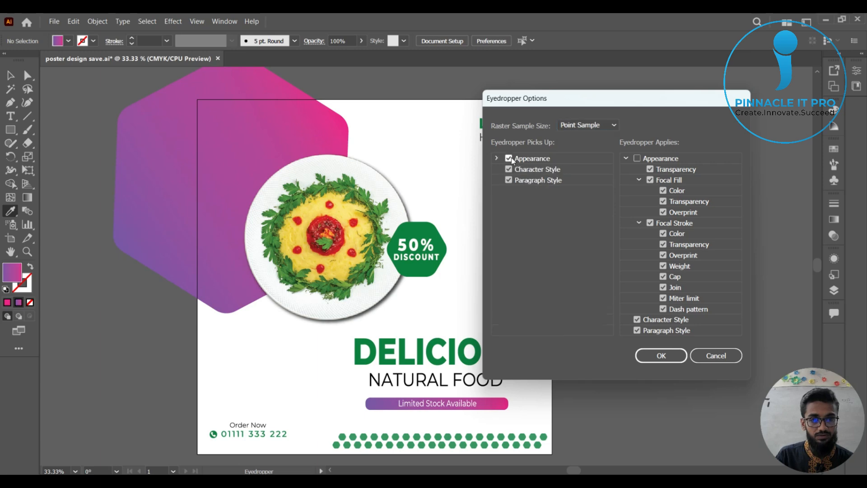
{"action": "left_click", "coordinate": [657, 355]}
{"action": "left_click", "coordinate": [11, 75]}
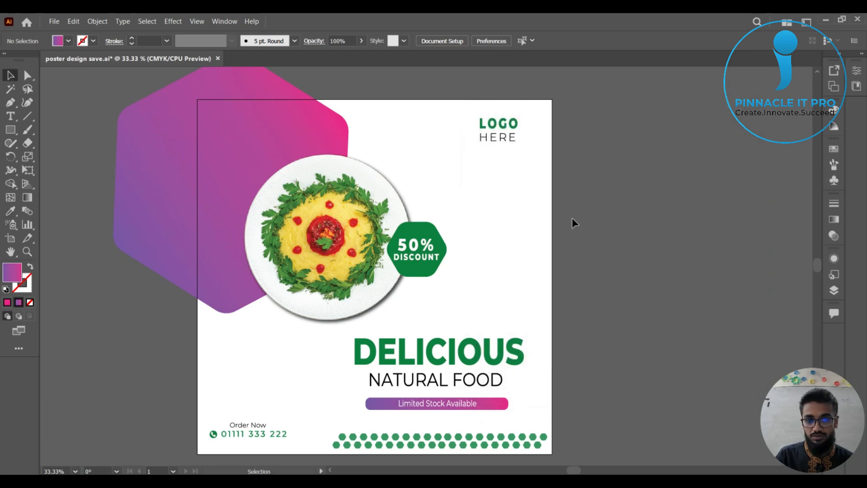
Ungroup the "50% DISCOUNT" badge and deselect its parts.
{"action": "left_click", "coordinate": [428, 224]}
{"action": "right_click", "coordinate": [427, 224]}
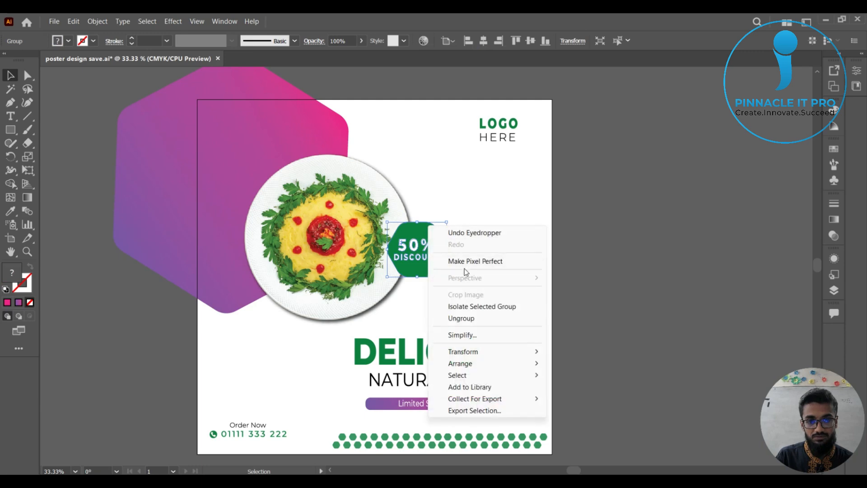
{"action": "left_click", "coordinate": [470, 318]}
{"action": "left_click", "coordinate": [645, 257]}
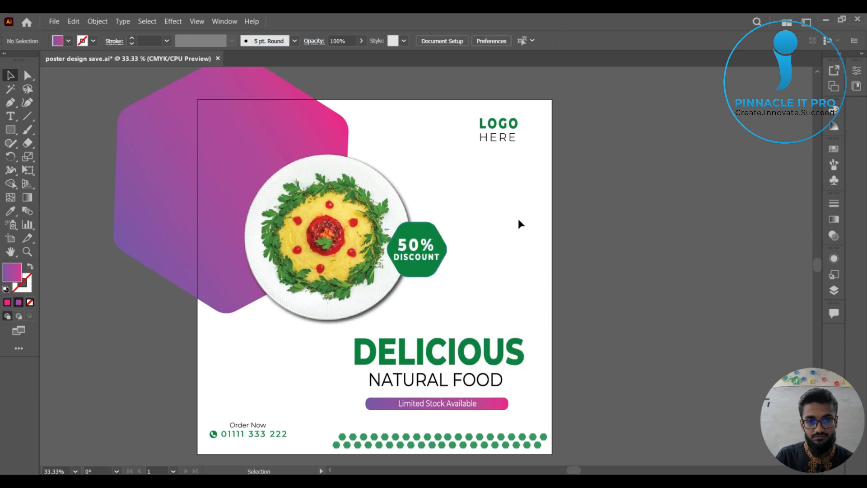
Fill the discount badge's hexagon with the purple-to-pink gradient sampled from the large hexagon's upper part.
{"action": "left_click", "coordinate": [424, 228]}
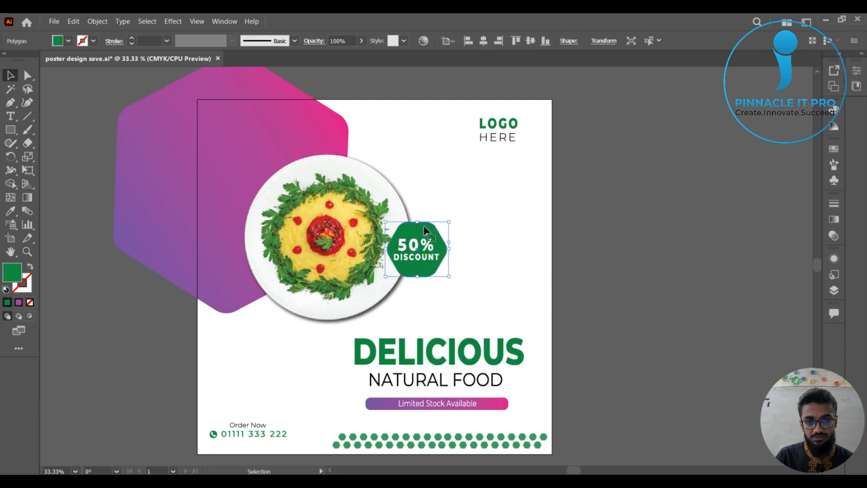
{"action": "key", "text": "i"}
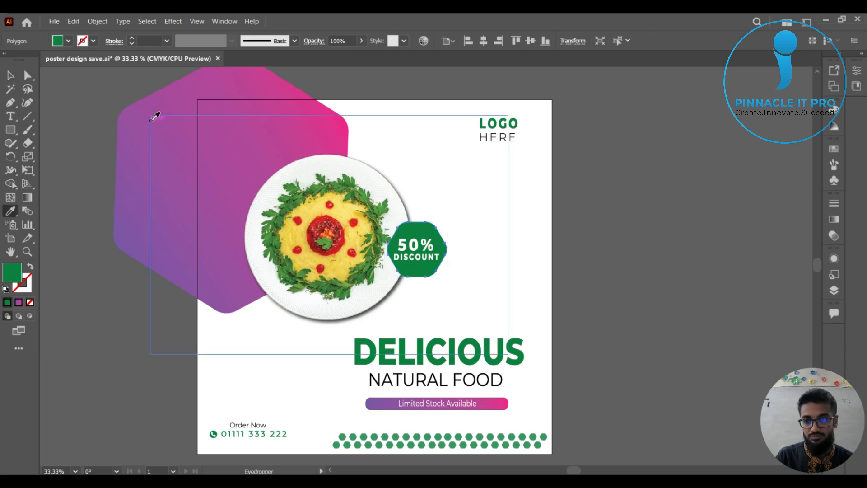
{"action": "left_click", "coordinate": [164, 101]}
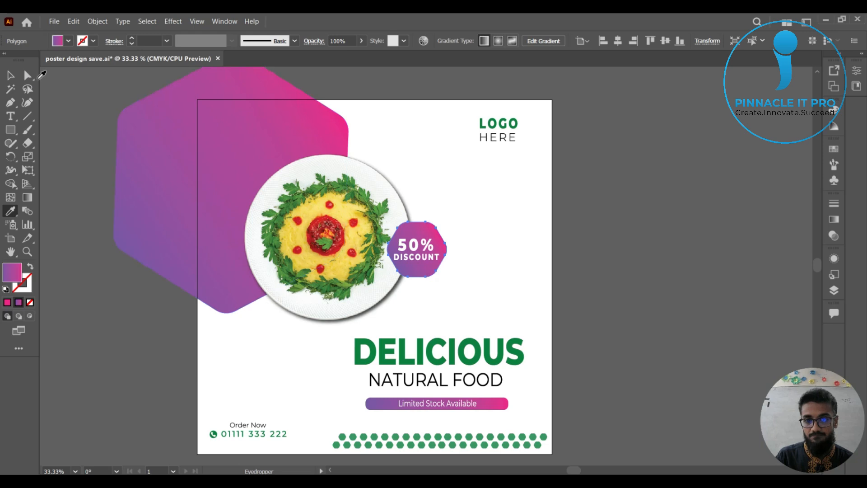
{"action": "left_click", "coordinate": [10, 75]}
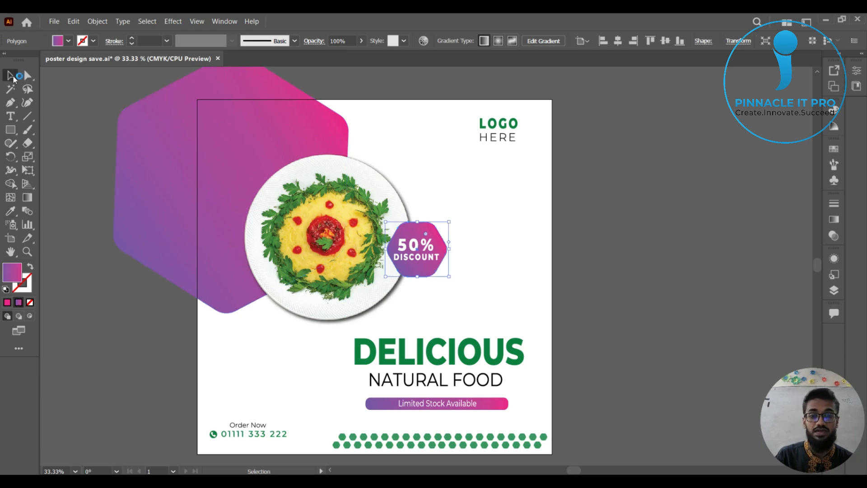